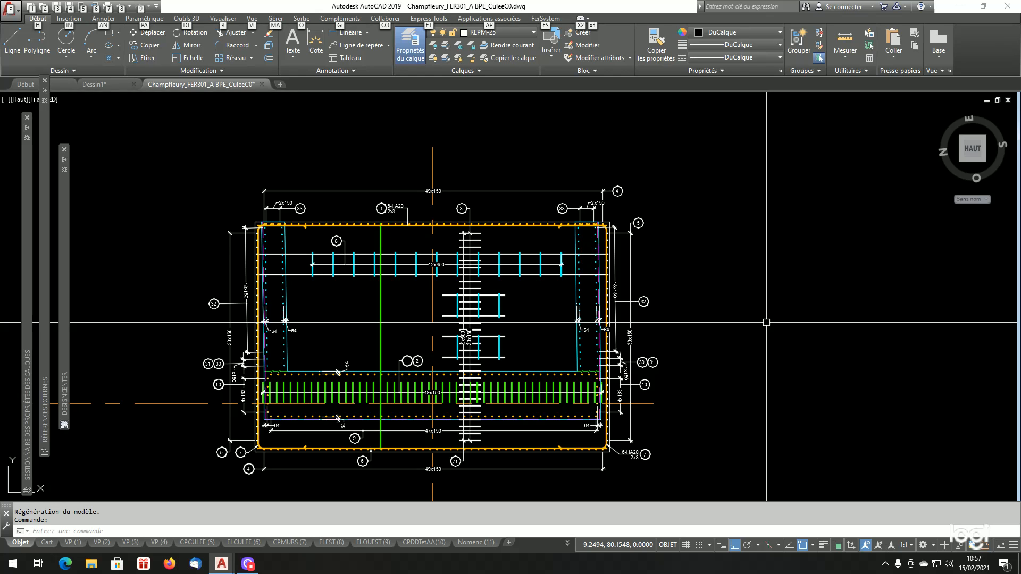
Step: Draw a straight HA16 bar to the right of the section, using formwork (Coffrage) points and a cover of .04
left_click(548, 19)
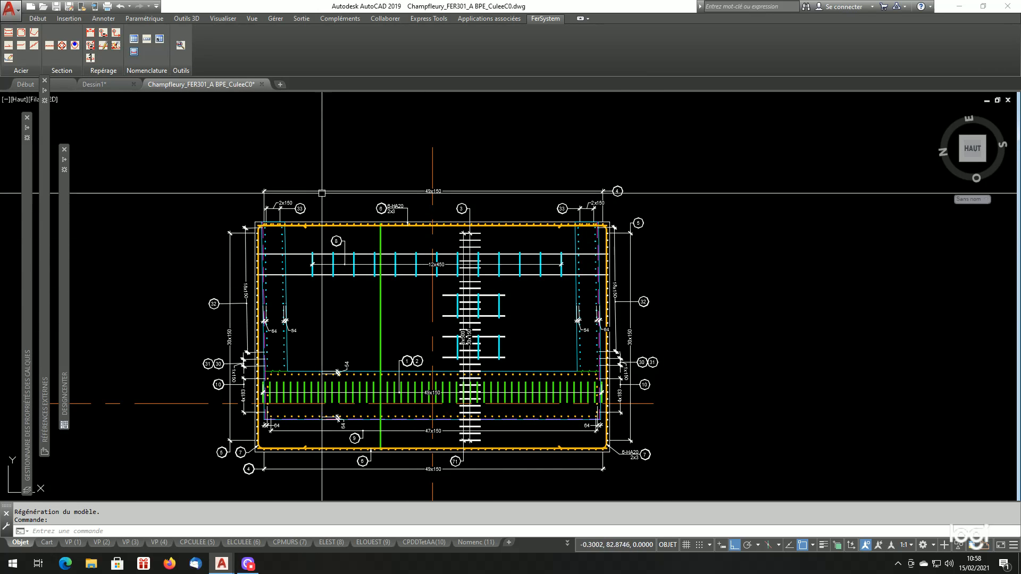
left_click(35, 45)
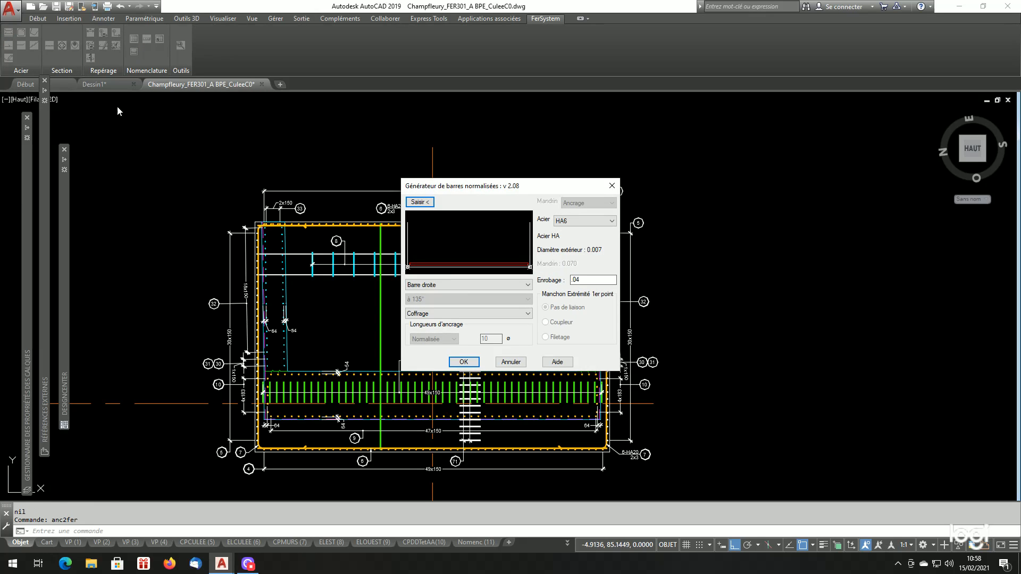
left_click(438, 313)
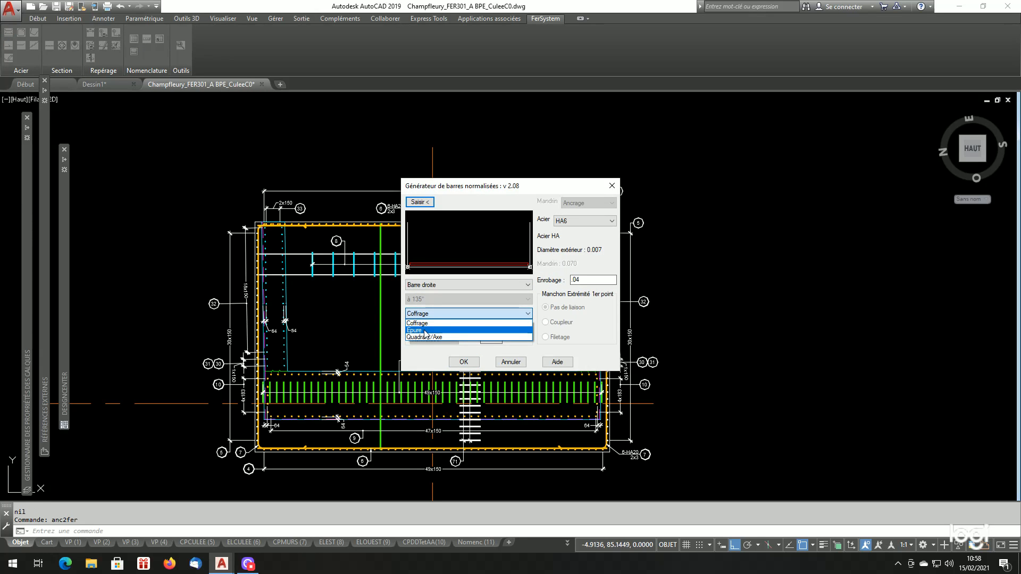
left_click(426, 324)
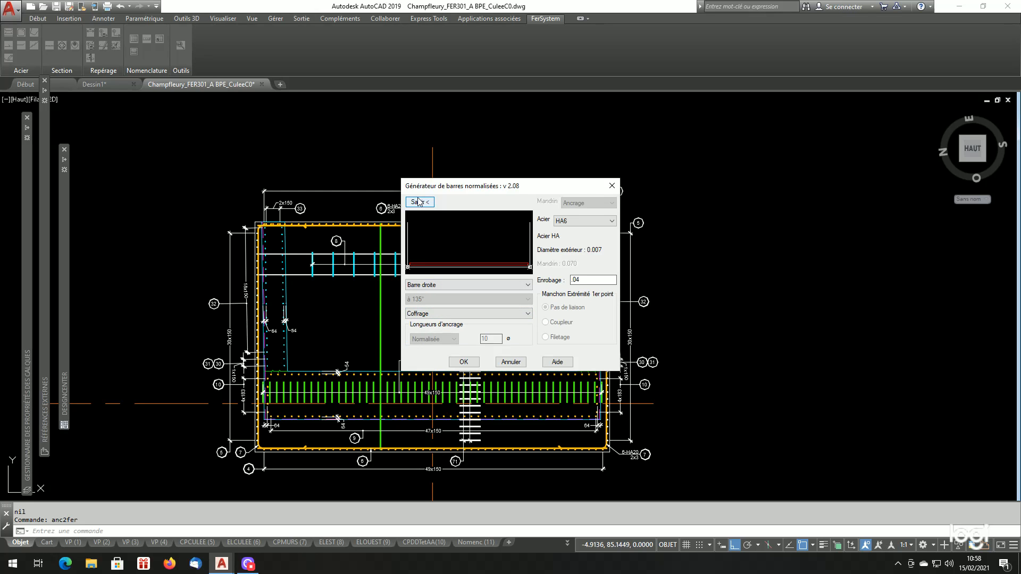
left_click(573, 222)
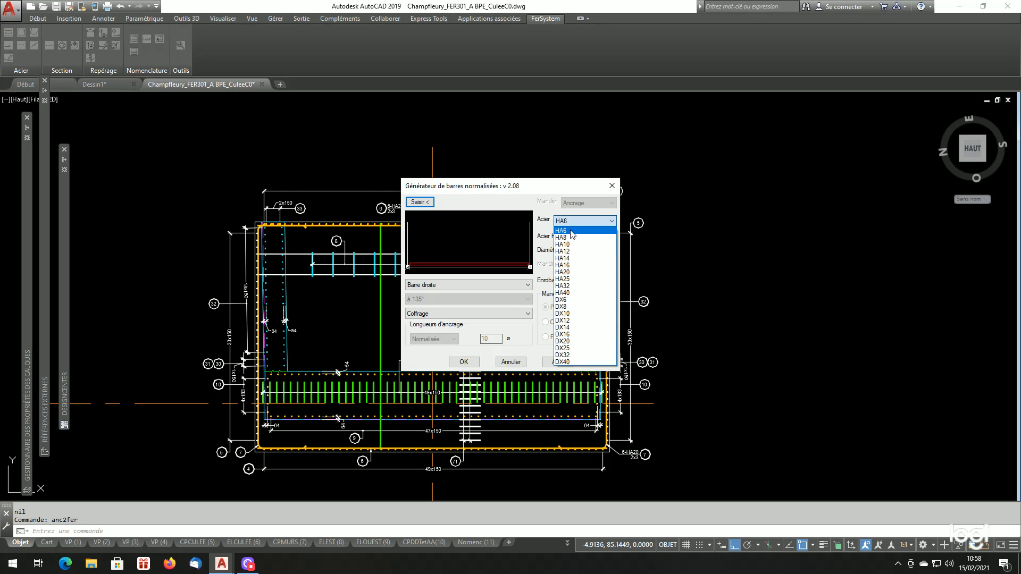
left_click(567, 265)
left_click(420, 203)
left_click(691, 330)
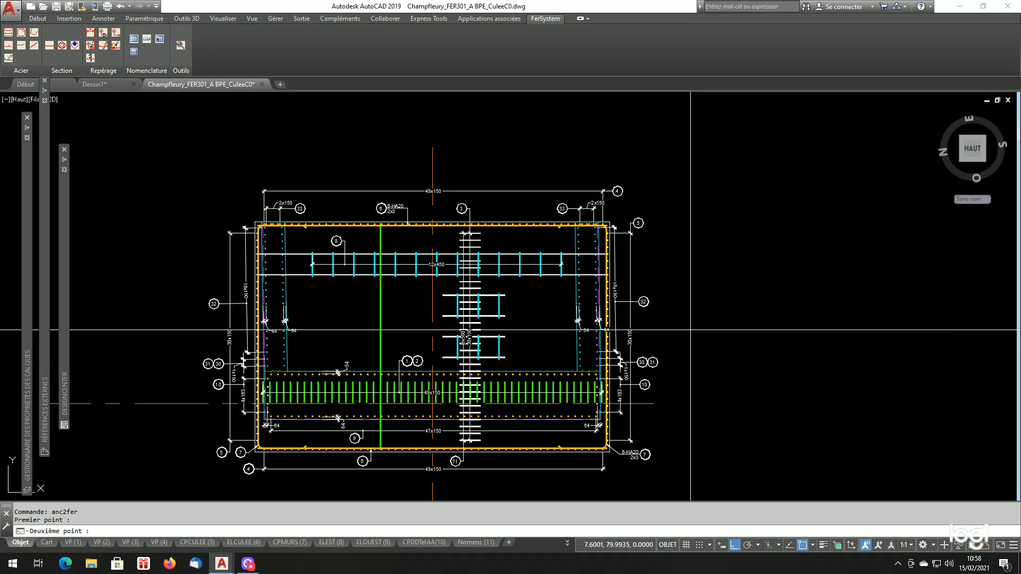
left_click(851, 372)
left_click(798, 296)
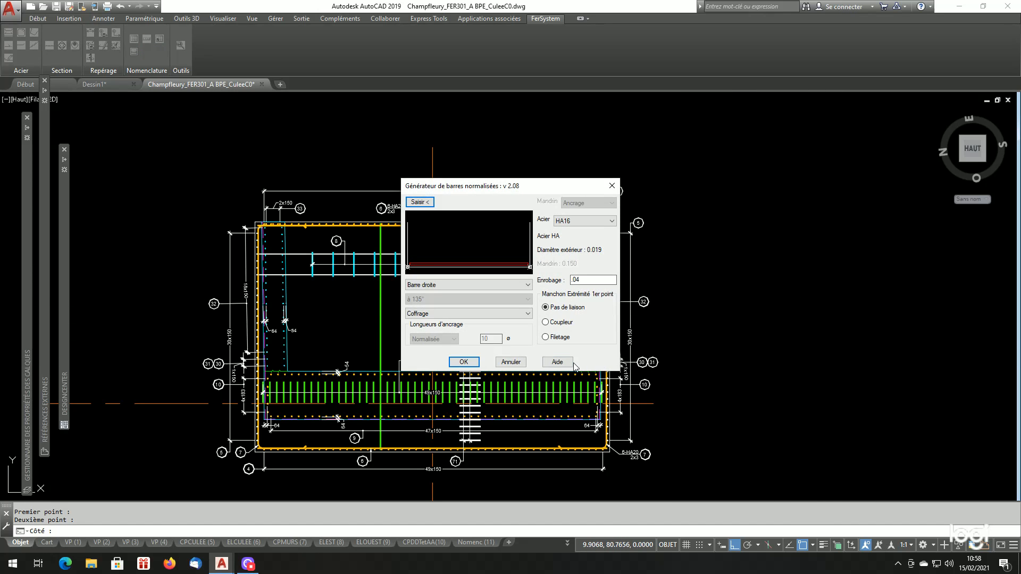
left_click(464, 362)
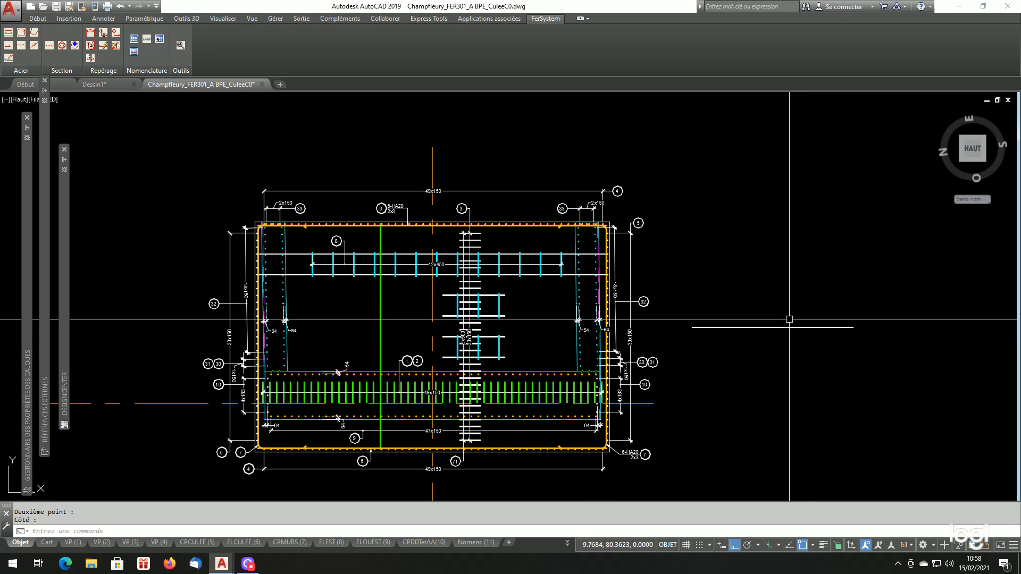
Step: Try to tag the new HA16 bar with quantity mark number 30
scroll(646, 346, "up", 3)
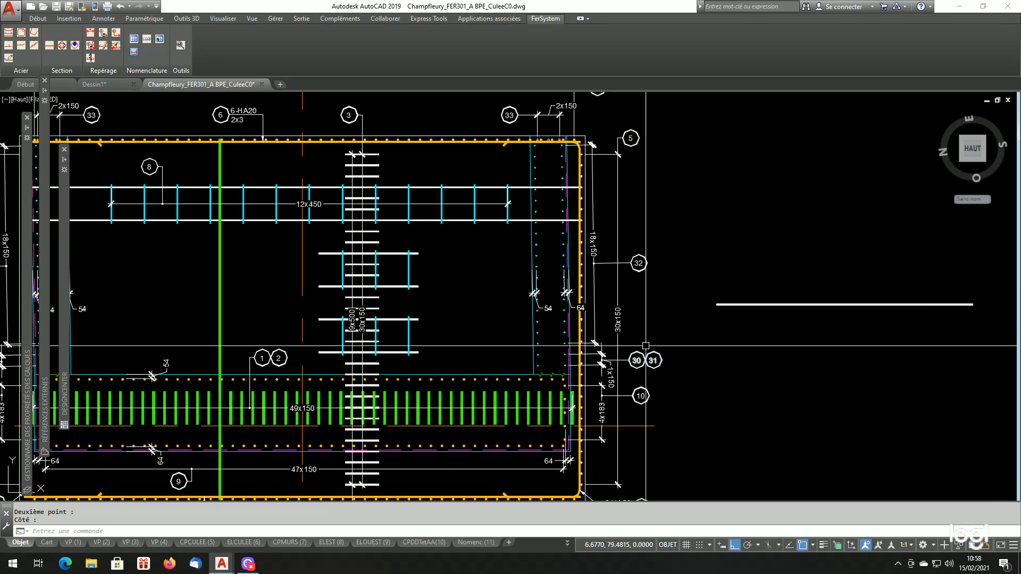
scroll(646, 346, "down", 5)
scroll(792, 355, "up", 3)
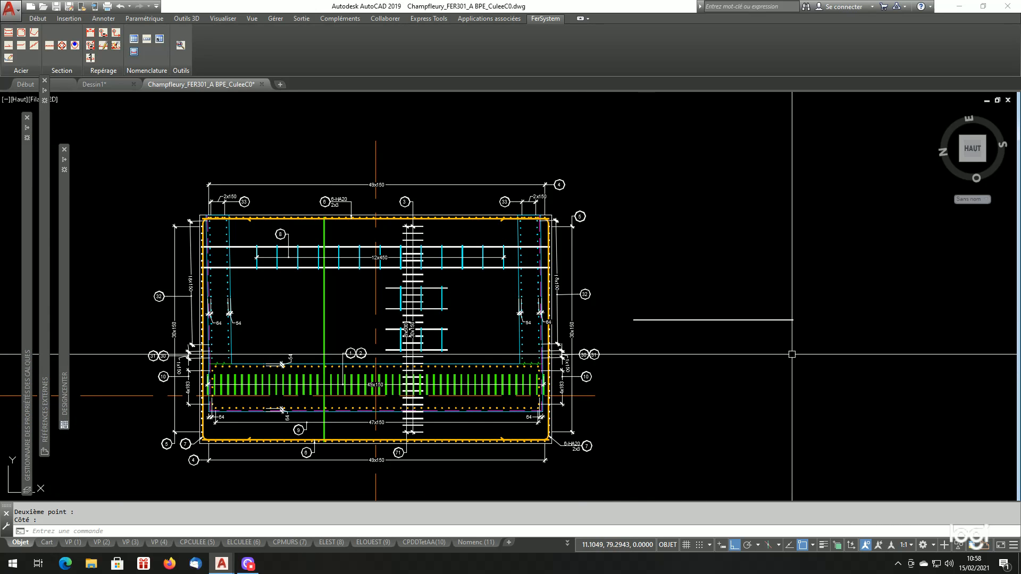
left_click(98, 47)
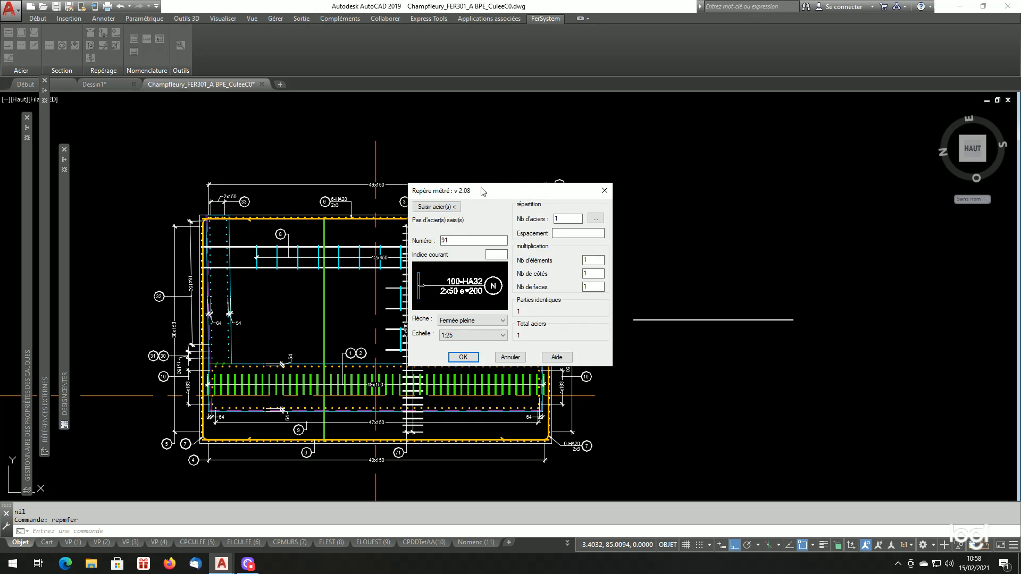
double_click(445, 240)
left_click(436, 206)
left_click(659, 320)
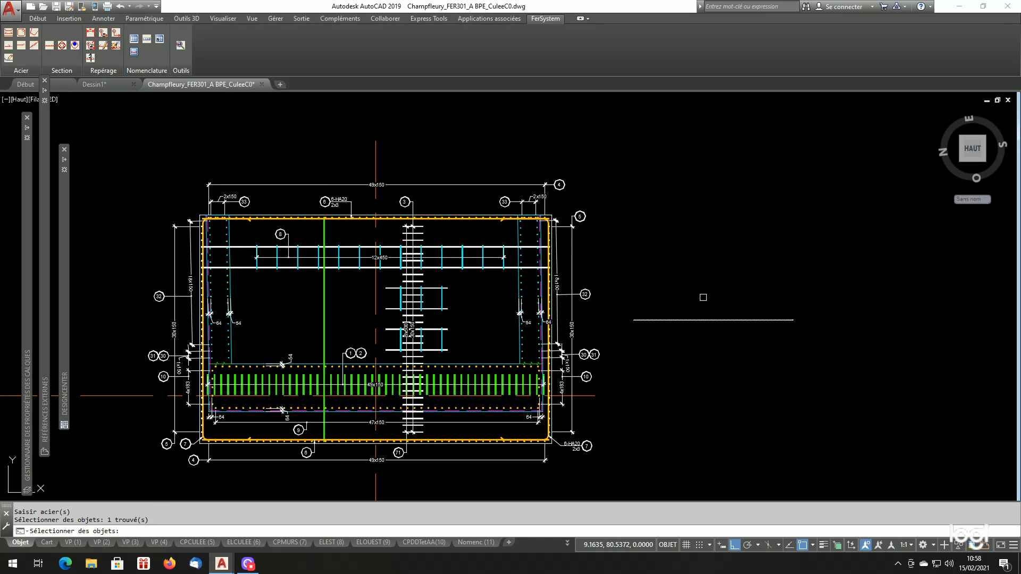
key("Return")
left_click(477, 357)
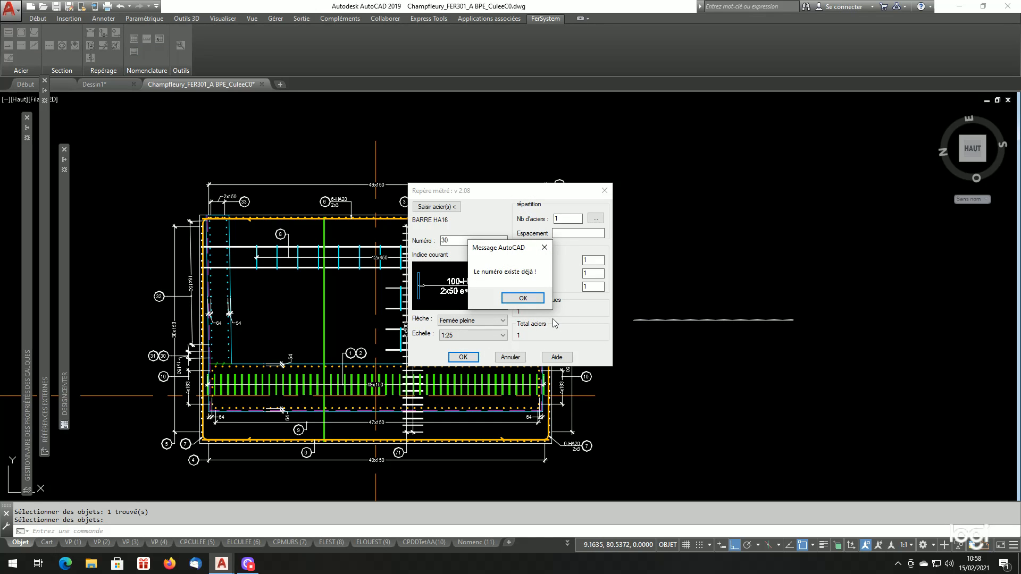
left_click(523, 298)
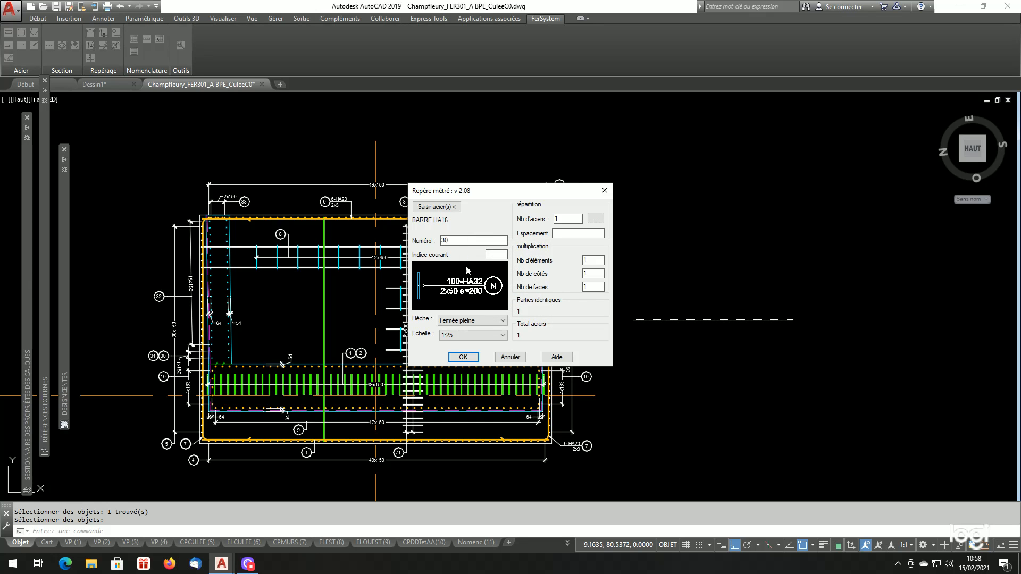
left_click(511, 357)
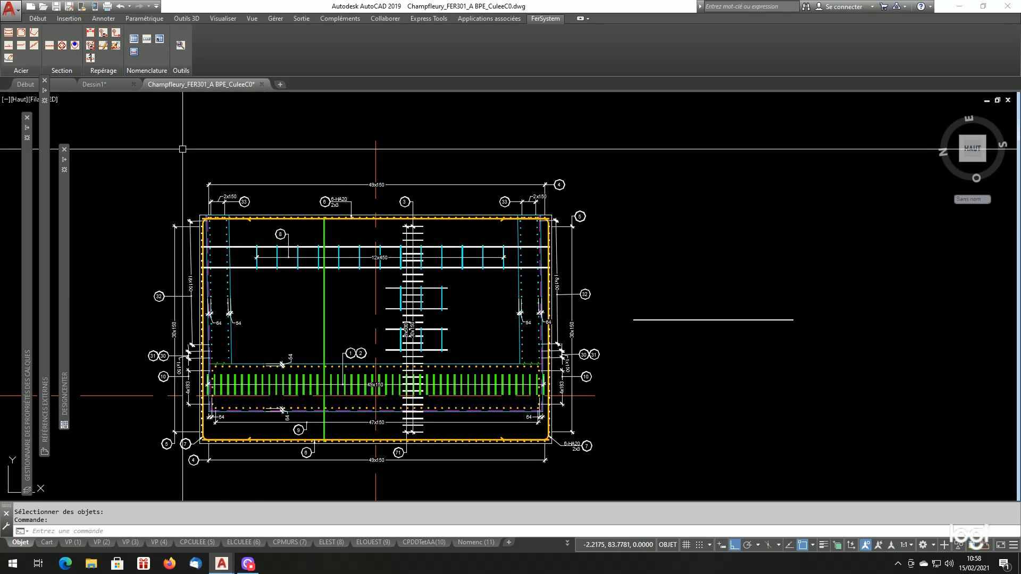
Step: Increment all bar marks numbered 30 or higher by an offset of 1
left_click(90, 59)
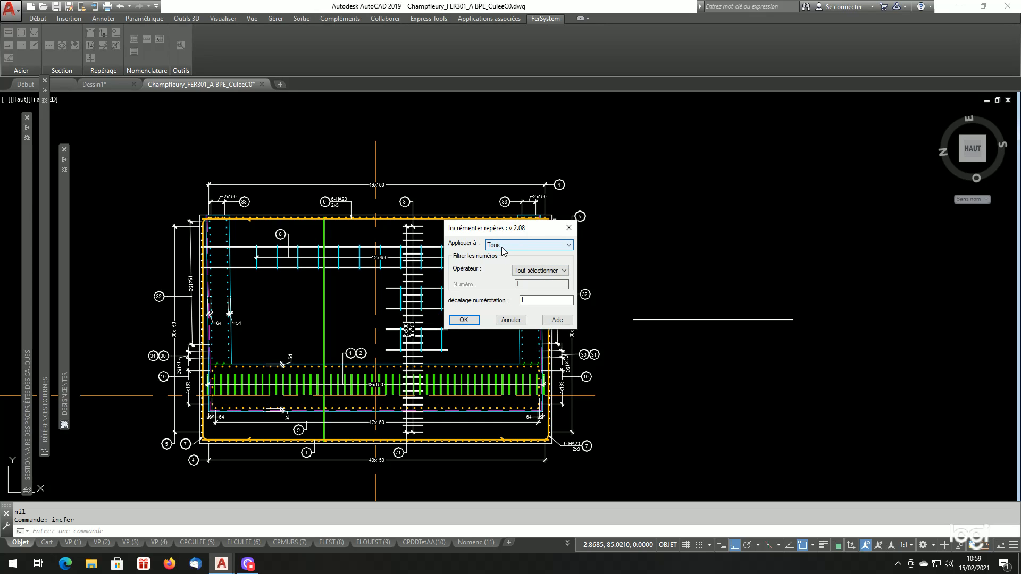
left_click(537, 272)
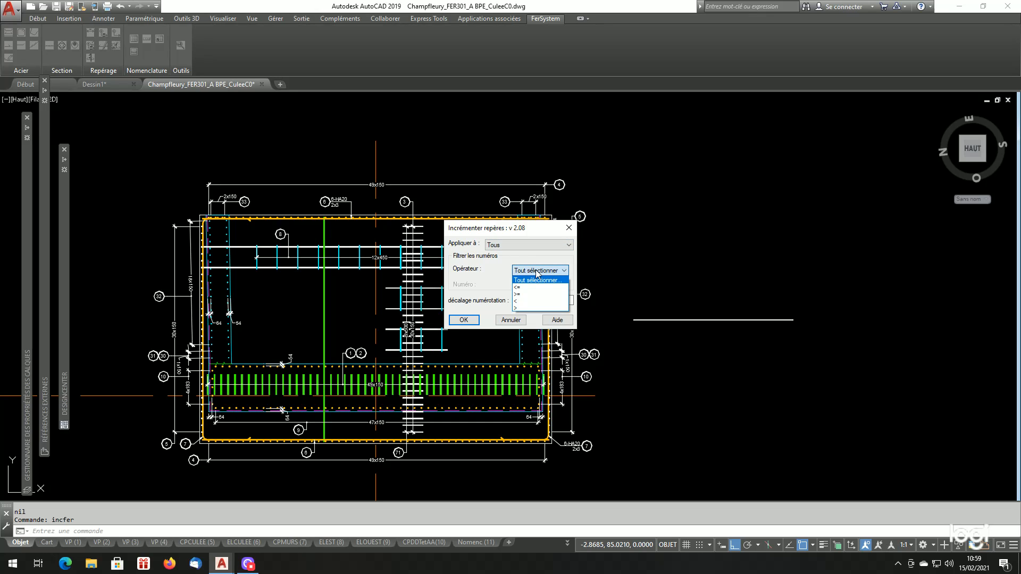
left_click(521, 294)
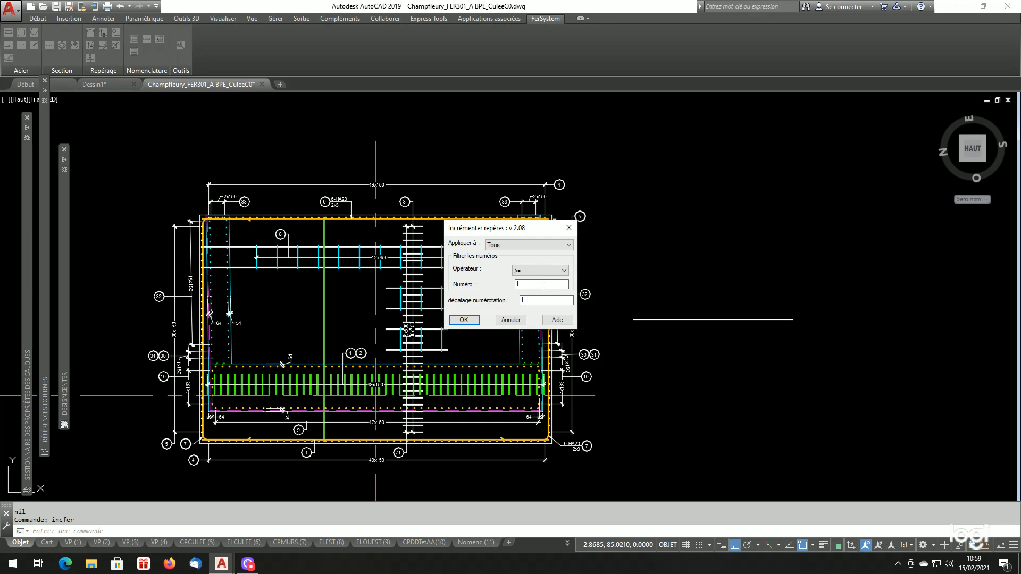
key("Tab")
type("30")
left_click(520, 301)
left_click(464, 320)
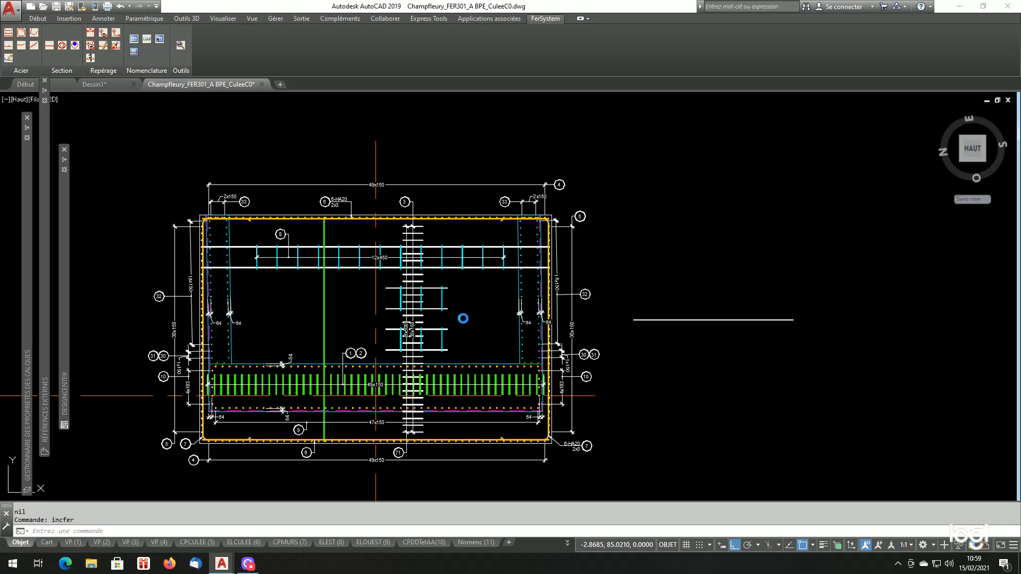
Step: Set up quantity mark number 30 with 10 bars and assign it to the new HA16 bar
scroll(588, 354, "up", 2)
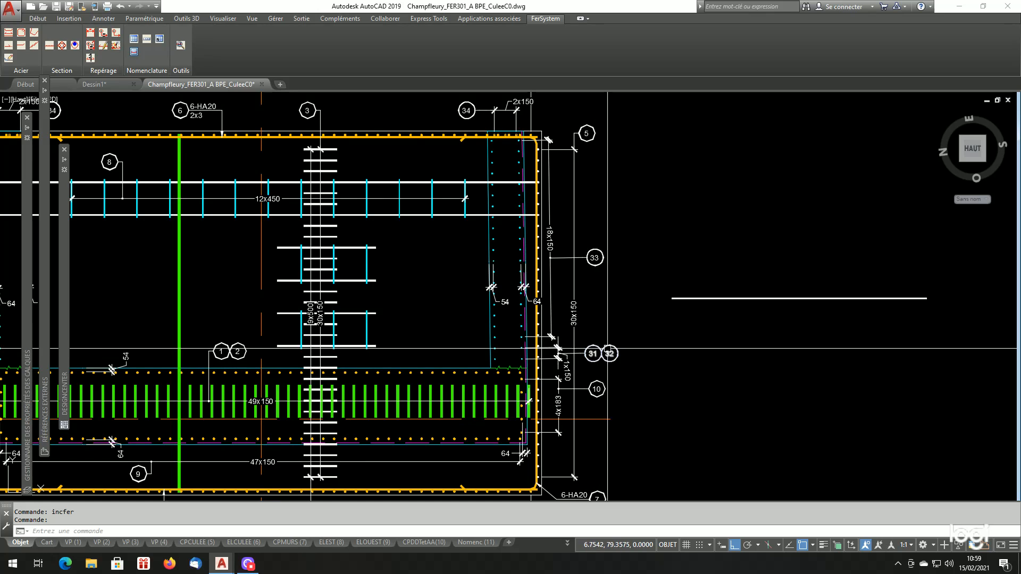
scroll(601, 290, "down", 4)
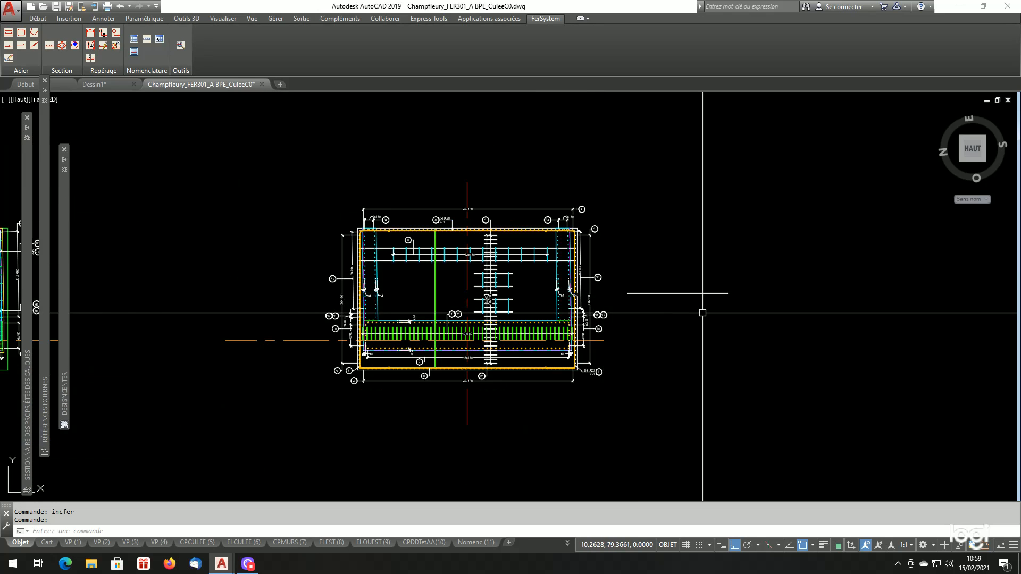
scroll(703, 313, "up", 2)
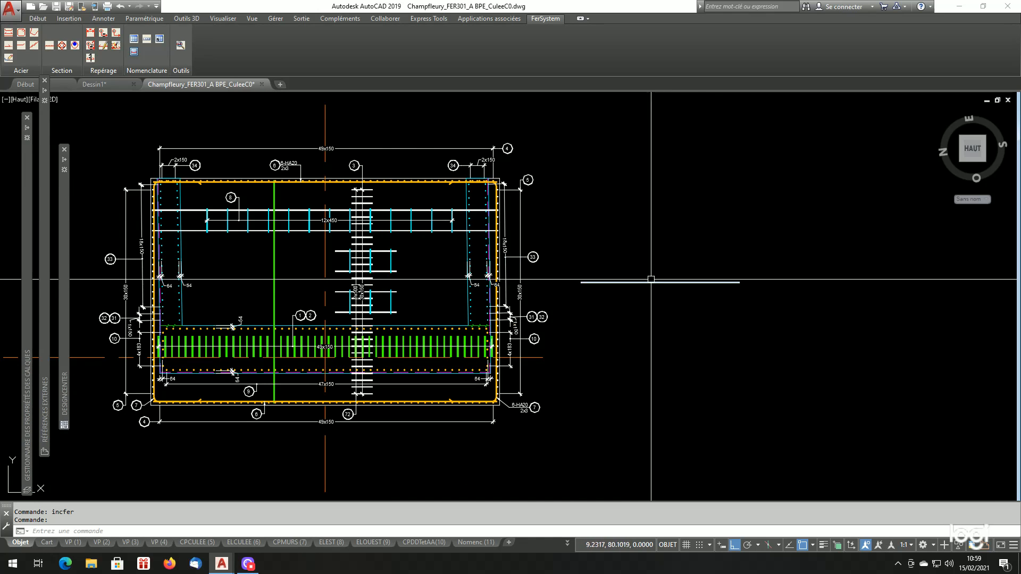
left_click(107, 45)
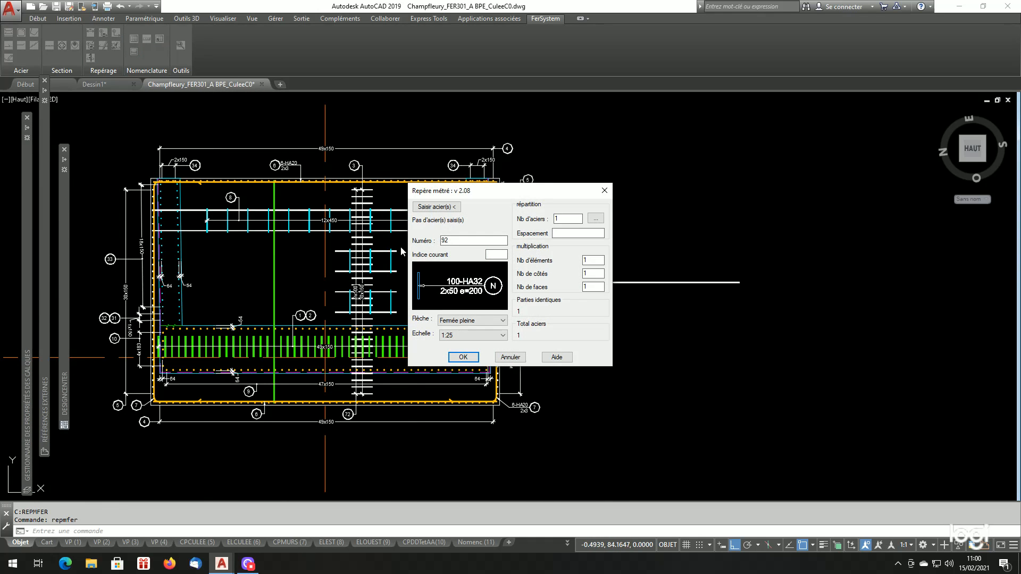
double_click(456, 239)
type("30")
double_click(569, 218)
type("10")
left_click(438, 209)
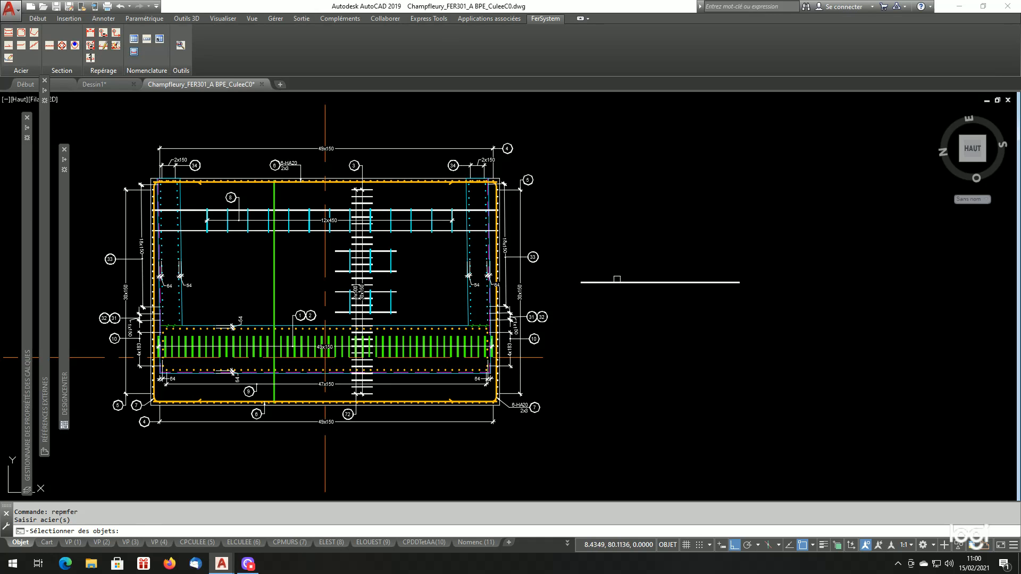
left_click(640, 282)
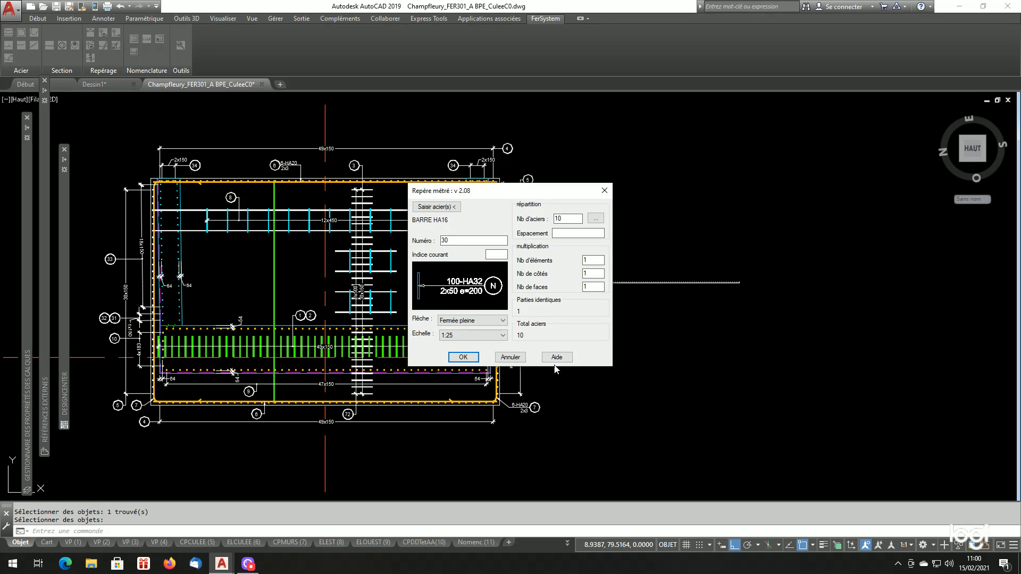
Step: Place the mark's leader from the bar's selection point to about 0.65 above it, with the label pointing right
left_click(464, 357)
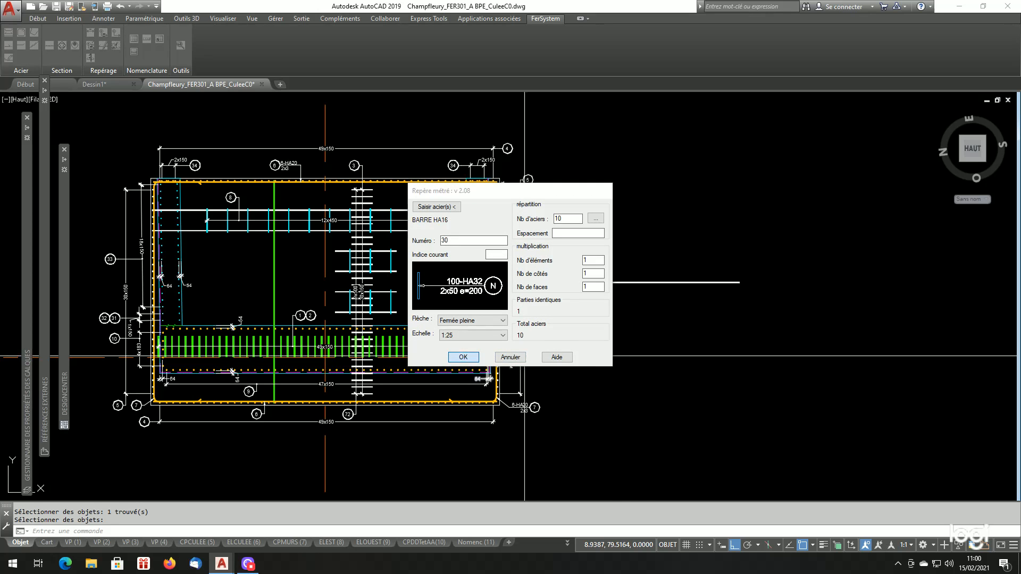
key("Return")
scroll(642, 248, "up", 2)
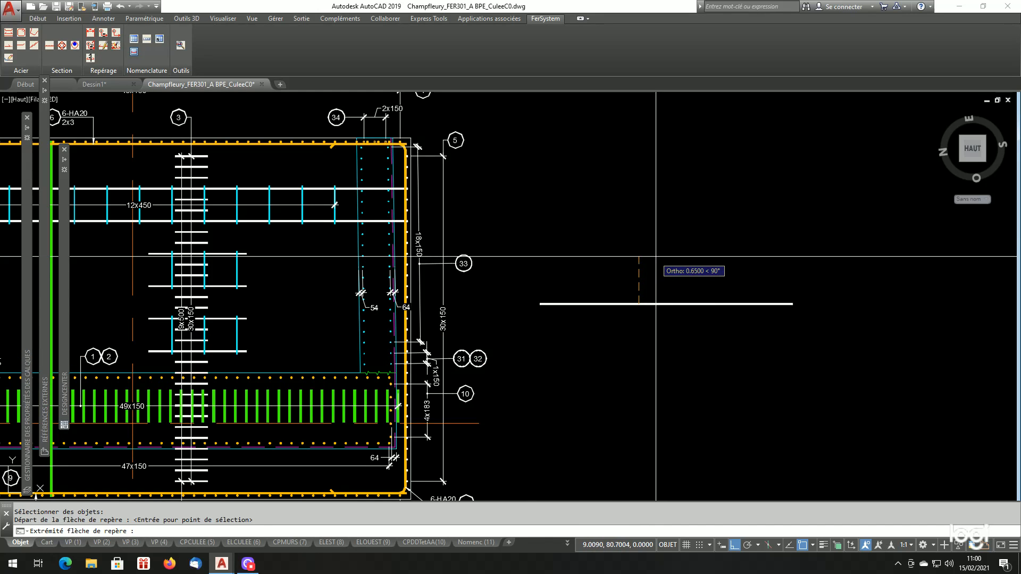
left_click(657, 258)
scroll(621, 284, "down", 5)
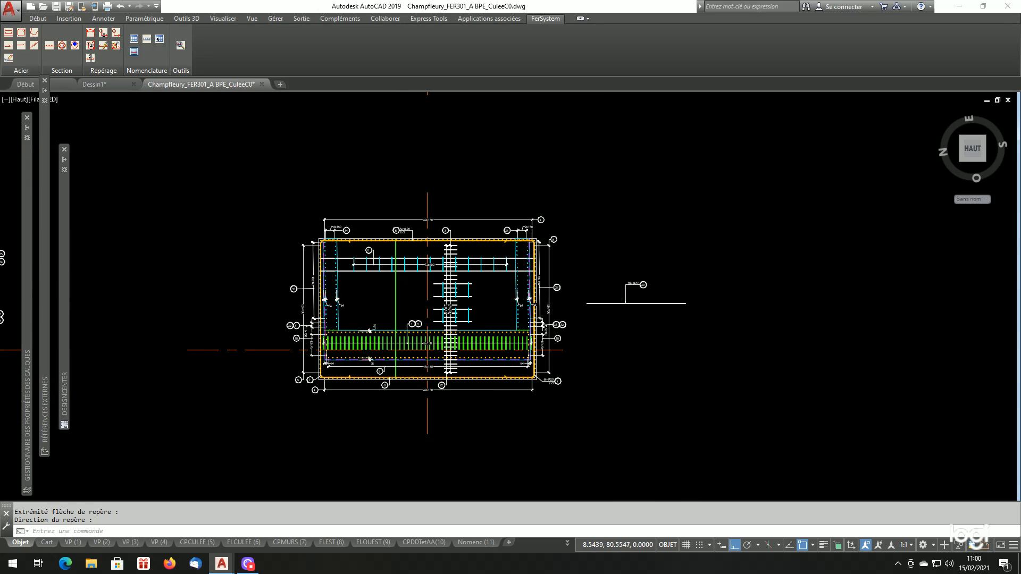
scroll(619, 283, "up", 5)
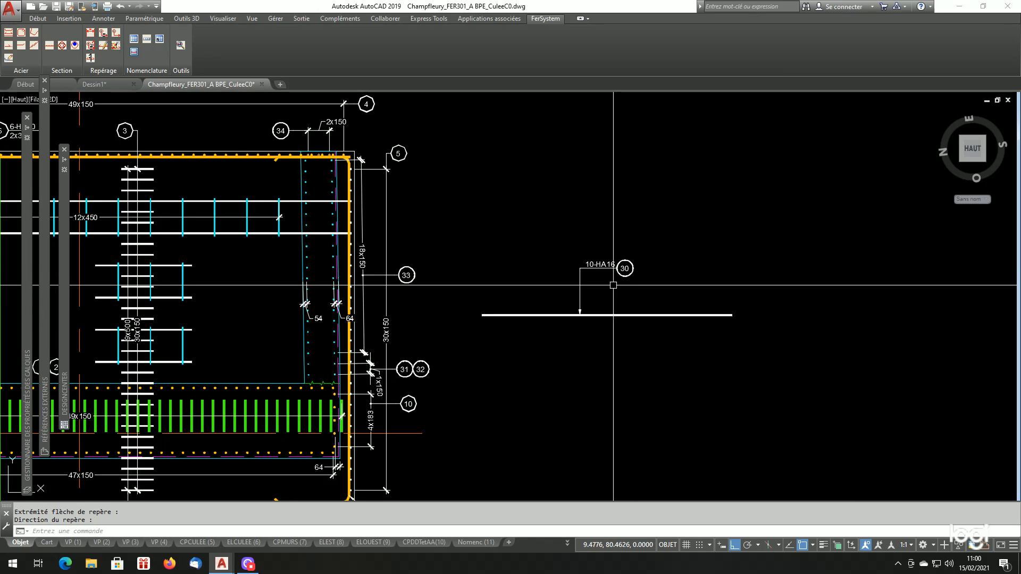
Step: Examine the bar schedule tables beside the drawings, focusing on the rows around mark 30
scroll(600, 285, "down", 8)
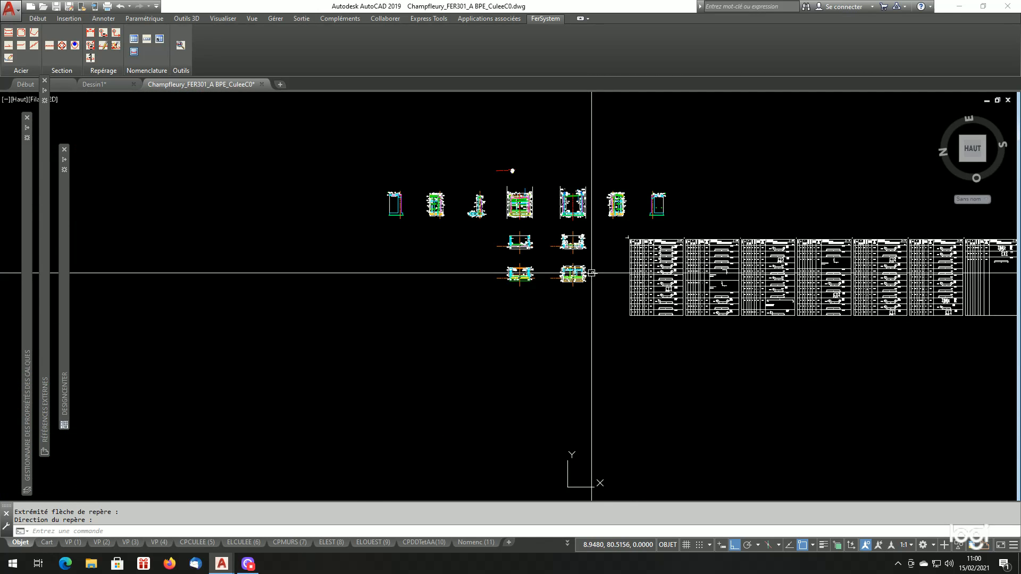
scroll(825, 364, "down", 3)
scroll(886, 365, "up", 3)
scroll(752, 321, "down", 3)
scroll(821, 351, "up", 3)
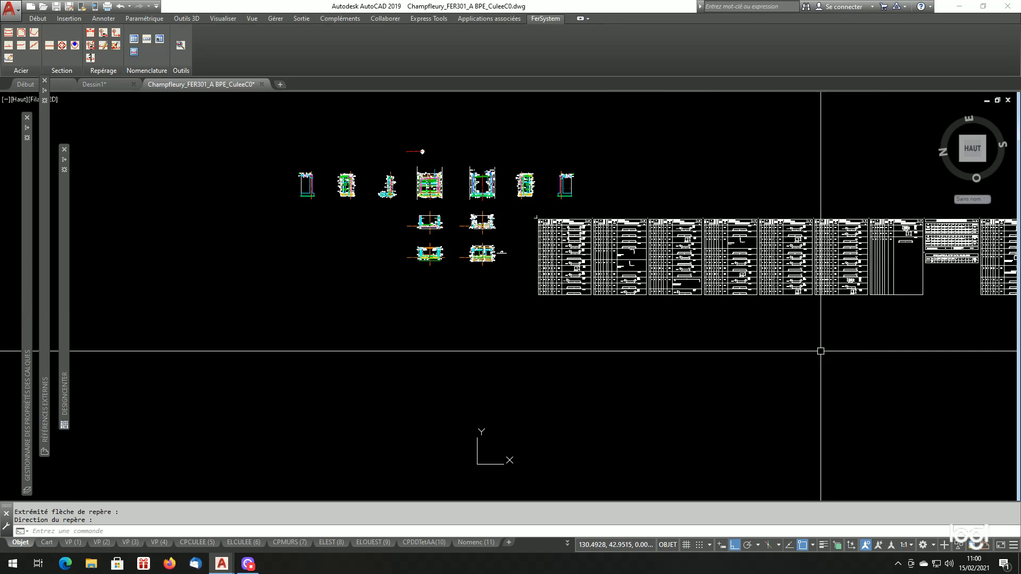
scroll(574, 299, "up", 2)
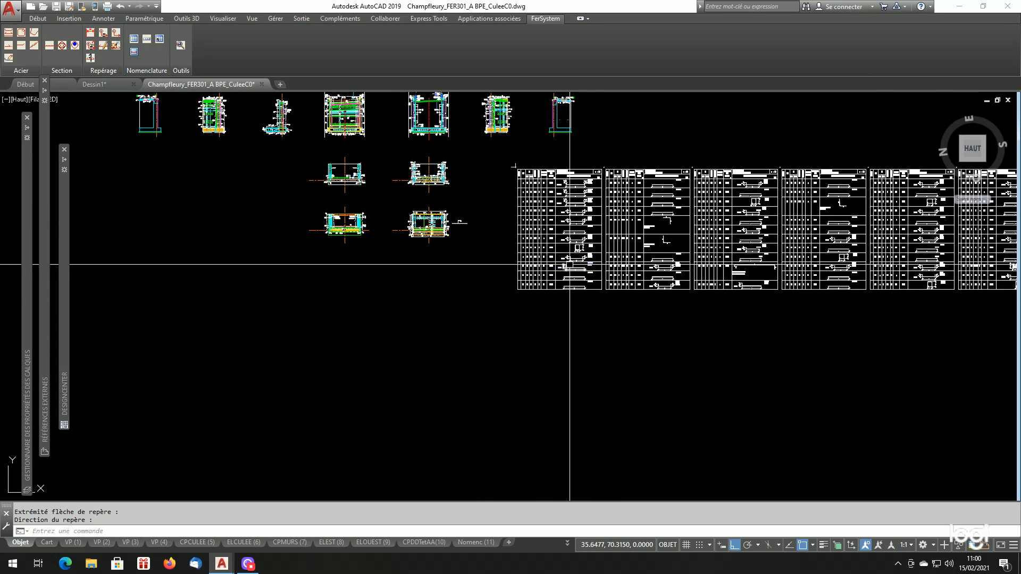
scroll(914, 248, "up", 5)
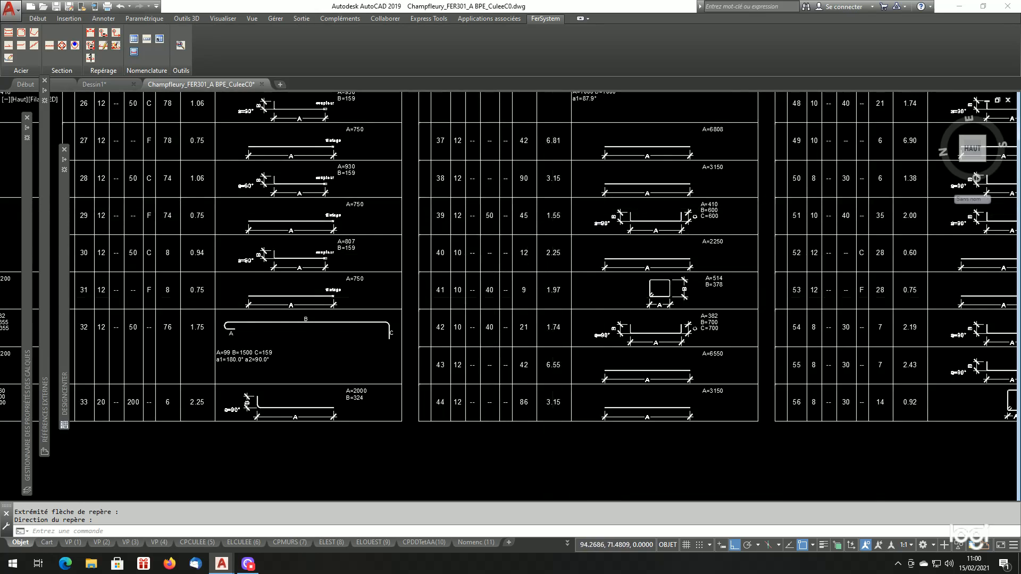
scroll(529, 181, "down", 3)
scroll(529, 182, "up", 4)
scroll(367, 341, "down", 4)
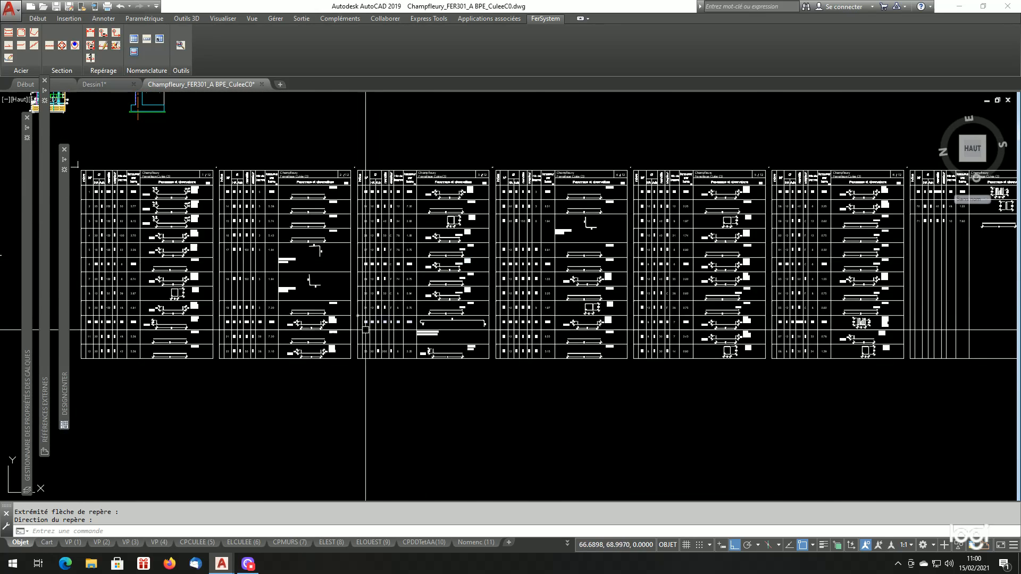
scroll(367, 360, "up", 5)
scroll(394, 226, "down", 2)
scroll(391, 173, "up", 2)
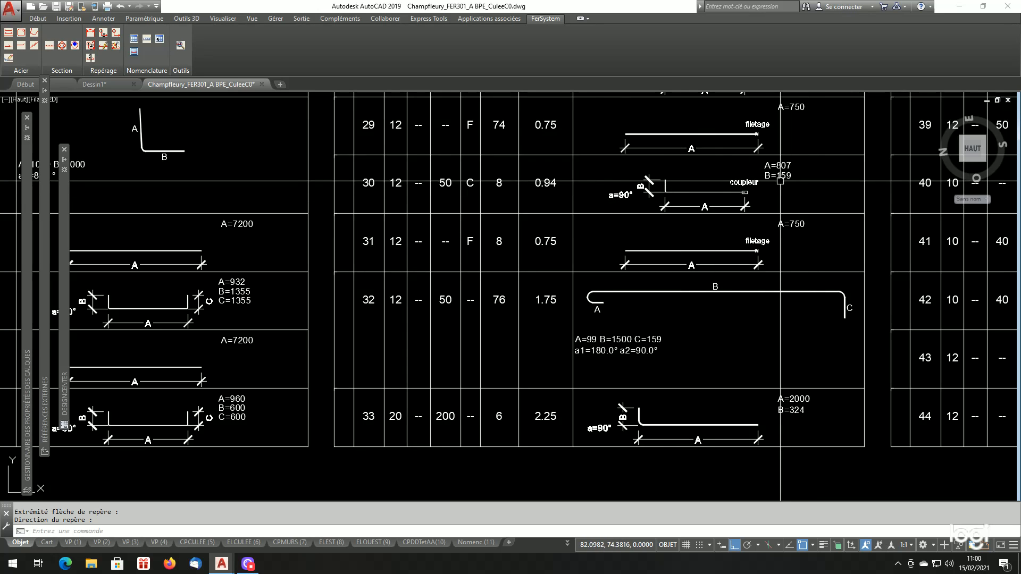
Step: Generate the general bar schedule for all marks with the recapitulation included, placing its first page just below the existing schedule's first page
scroll(765, 207, "down", 5)
scroll(765, 206, "down", 2)
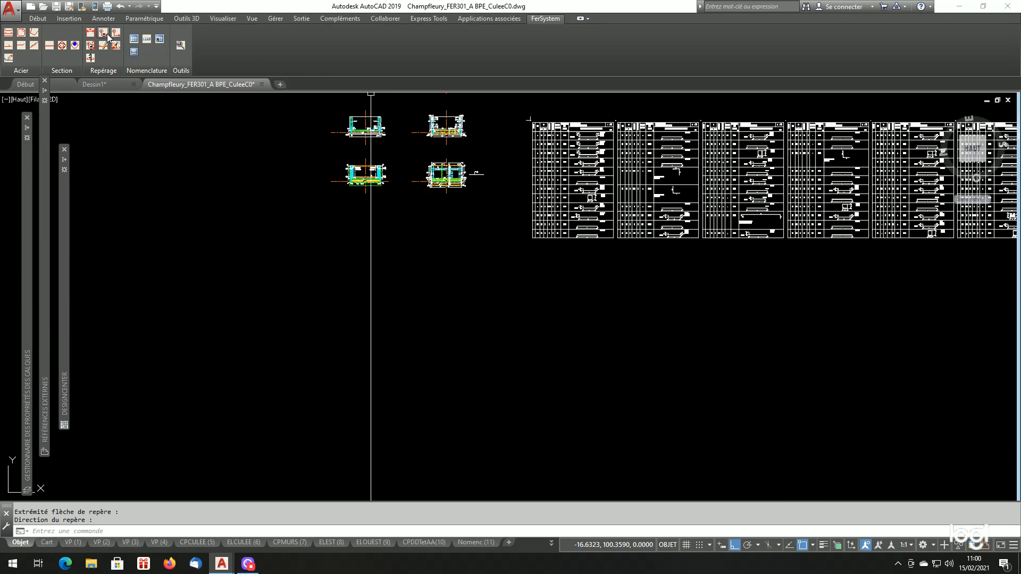
left_click(134, 39)
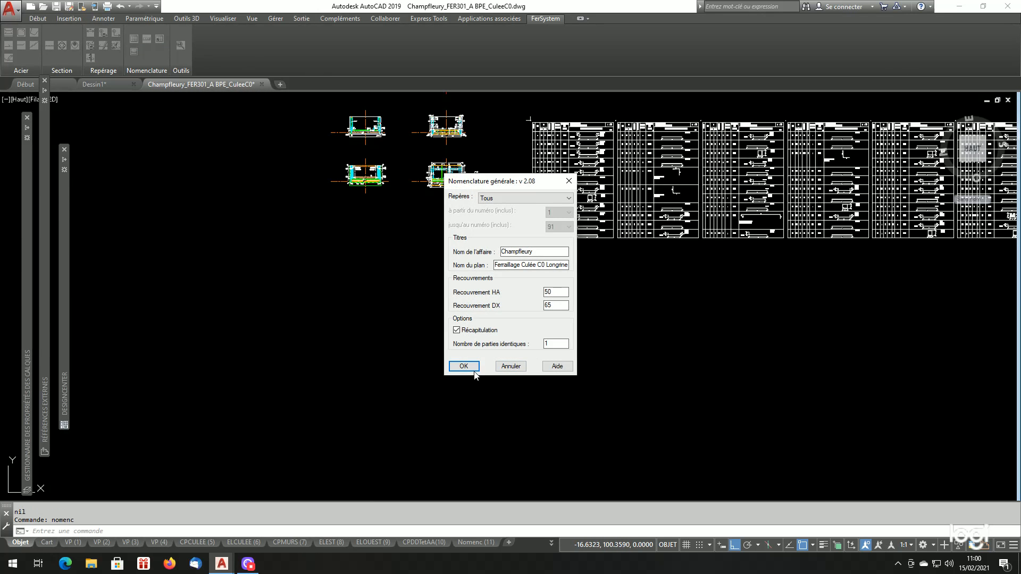
left_click(474, 372)
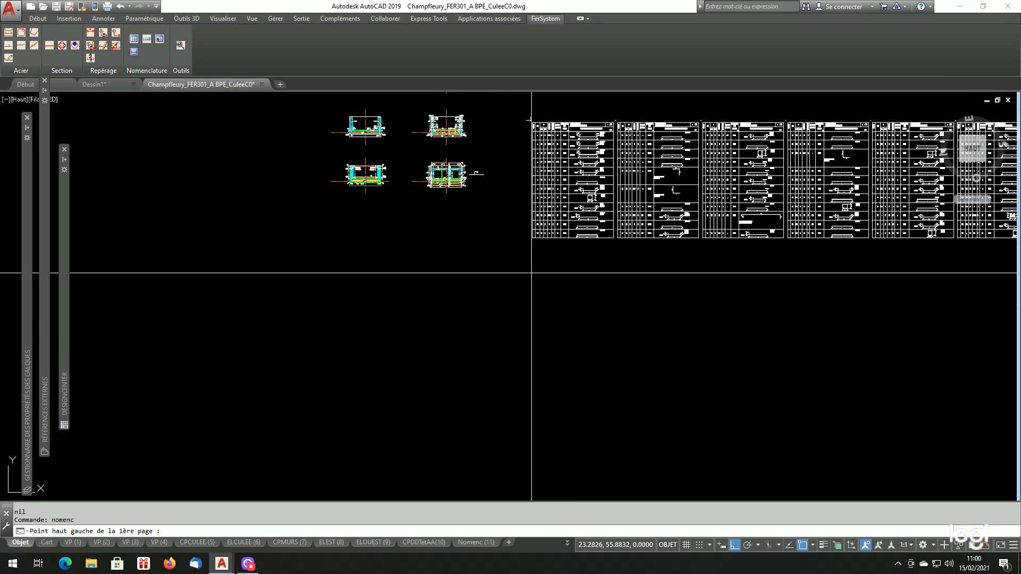
left_click(529, 274)
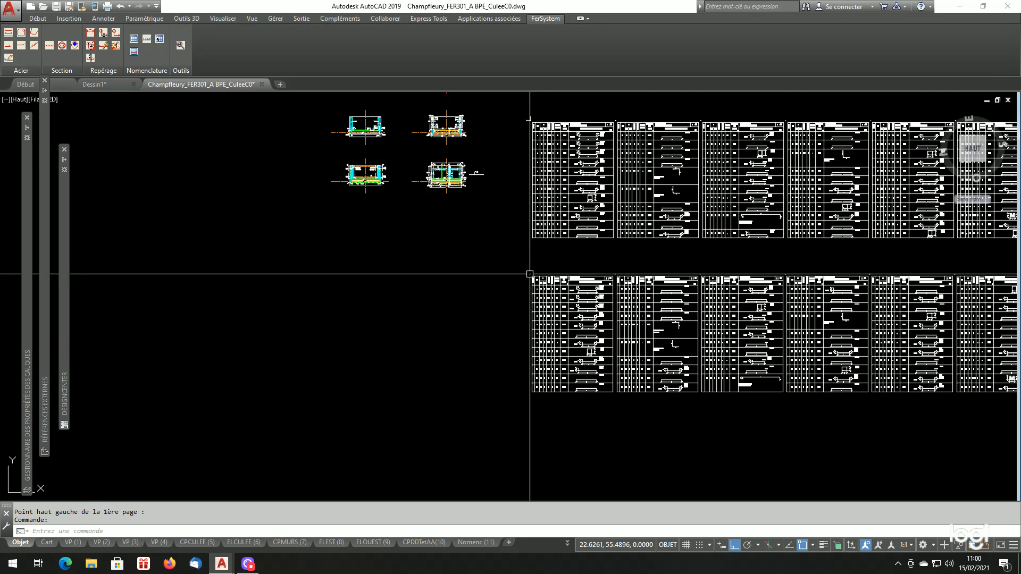
Step: Compare the rows around mark 30 in the new bar schedule with the same rows in the old schedule
scroll(715, 364, "up", 5)
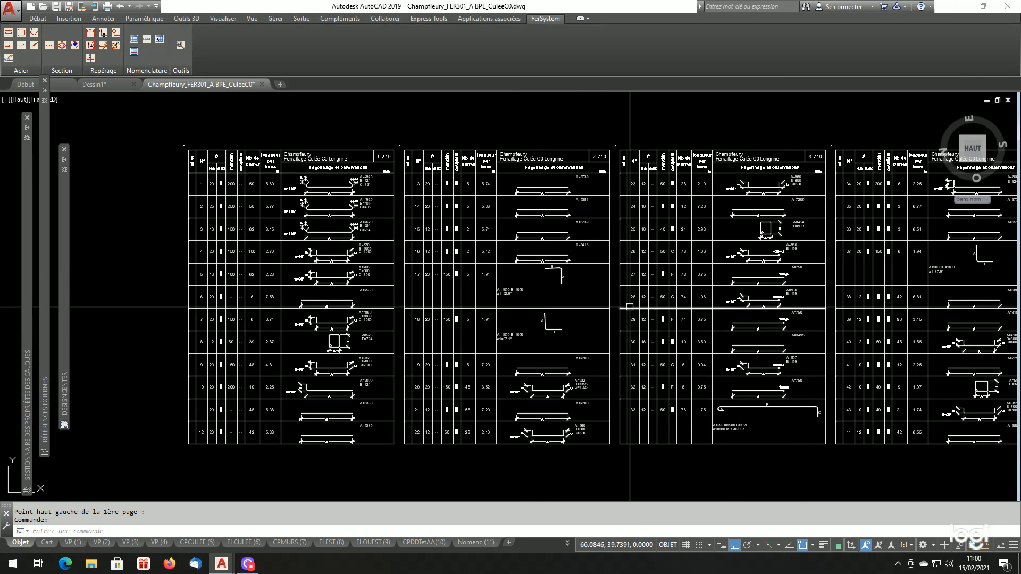
scroll(768, 349, "up", 4)
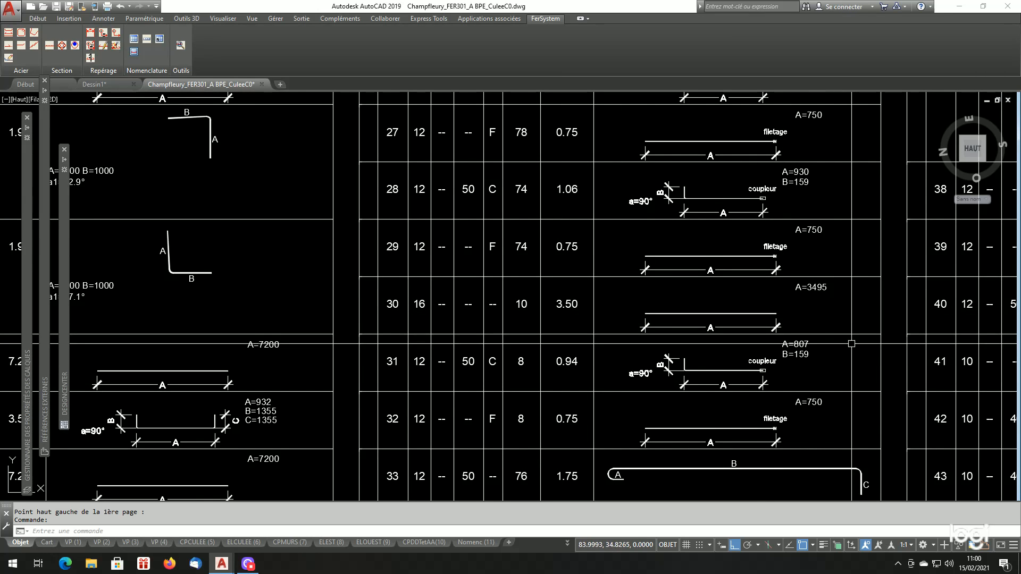
scroll(700, 365, "down", 7)
scroll(700, 366, "down", 1)
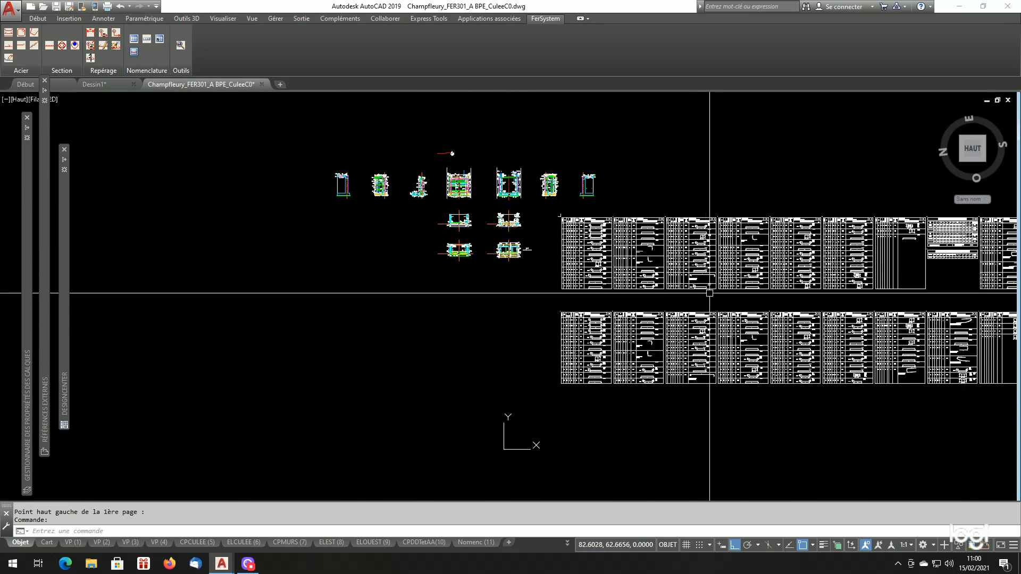
scroll(623, 220, "up", 8)
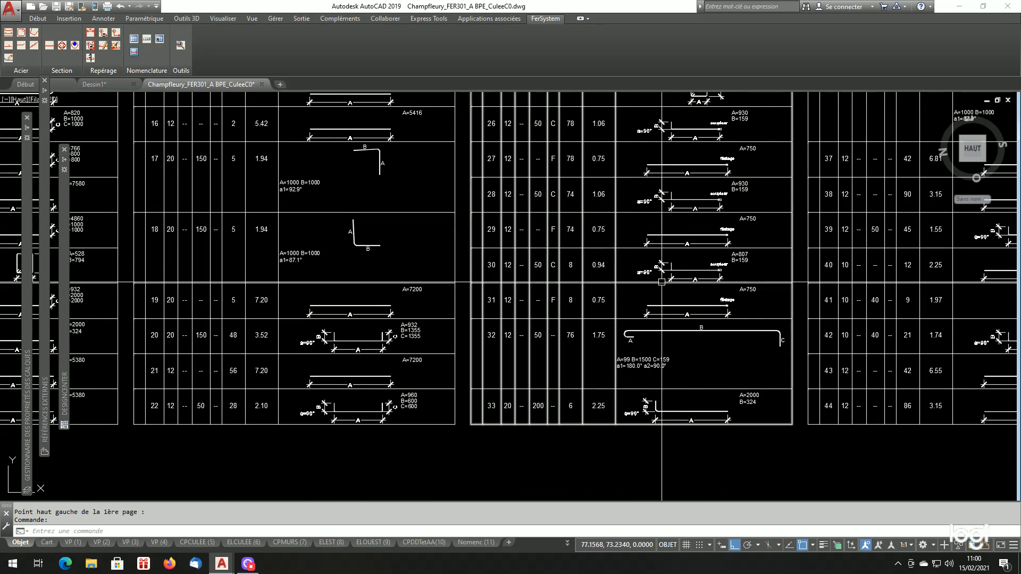
scroll(537, 259, "down", 7)
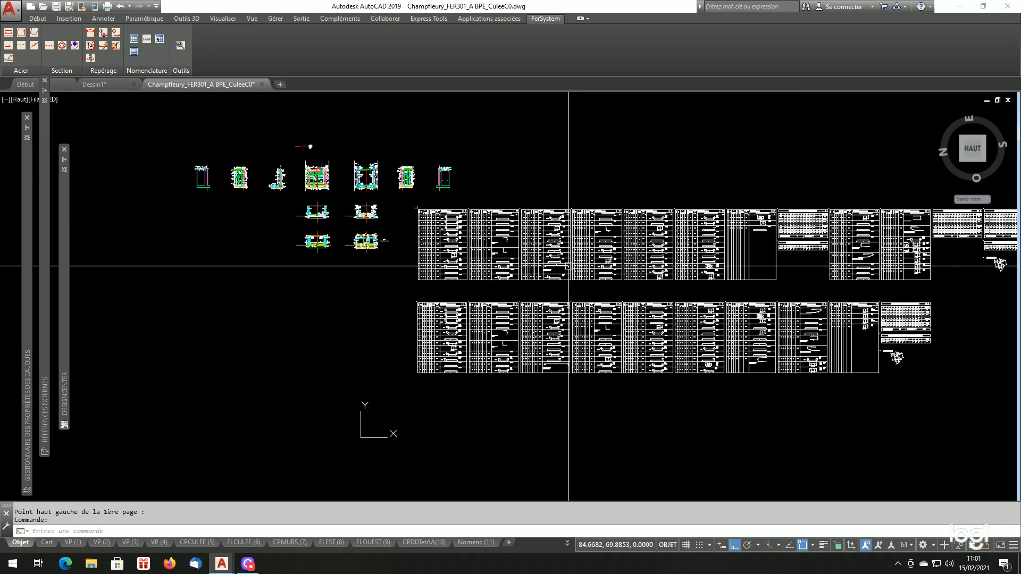
scroll(577, 266, "down", 2)
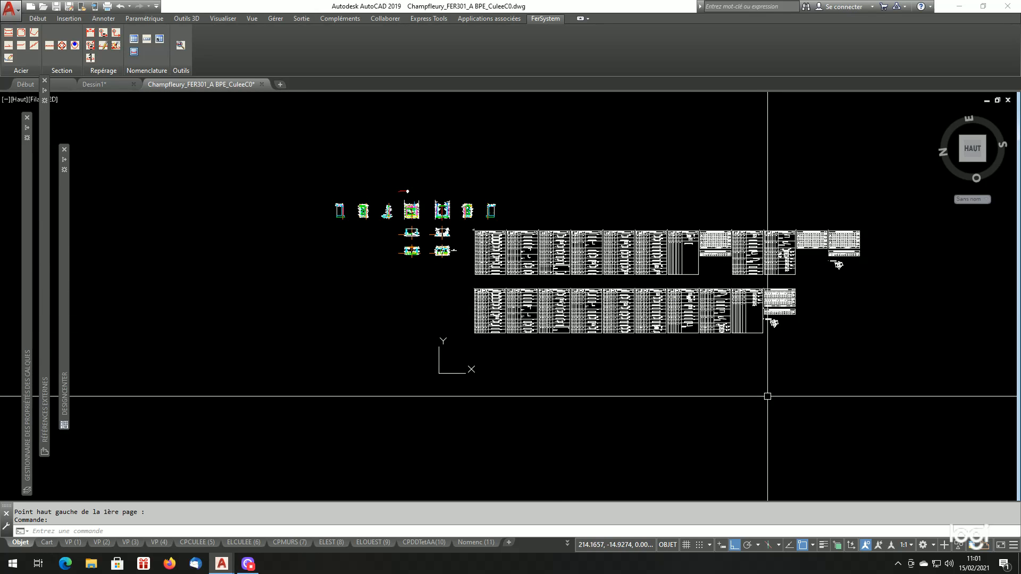
Step: Compare the total steel weight in the new schedule's steel summary with the total in the old schedule's summary
scroll(831, 312, "up", 2)
scroll(758, 303, "up", 6)
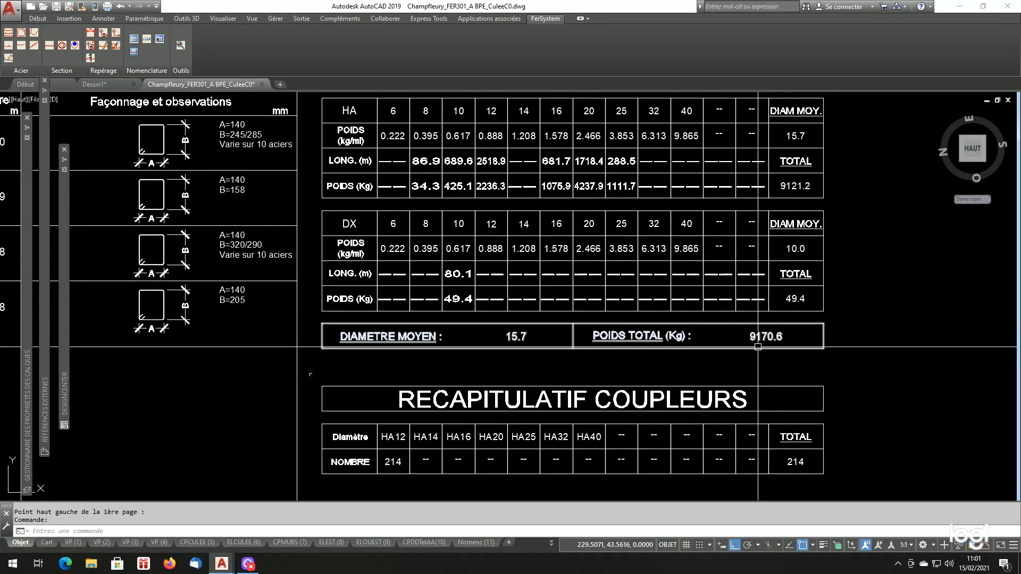
scroll(734, 215, "down", 8)
scroll(908, 209, "up", 10)
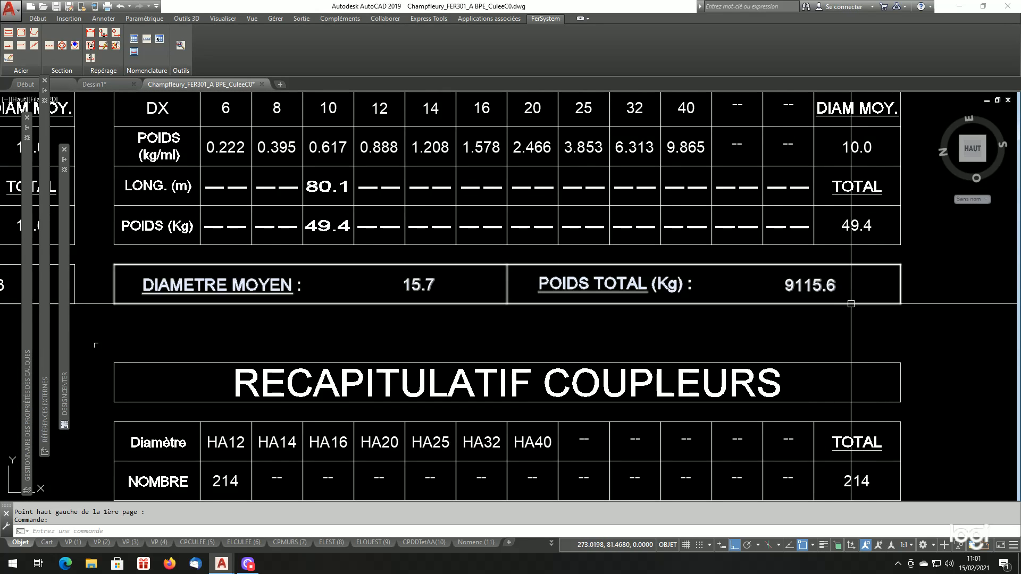
scroll(851, 303, "down", 6)
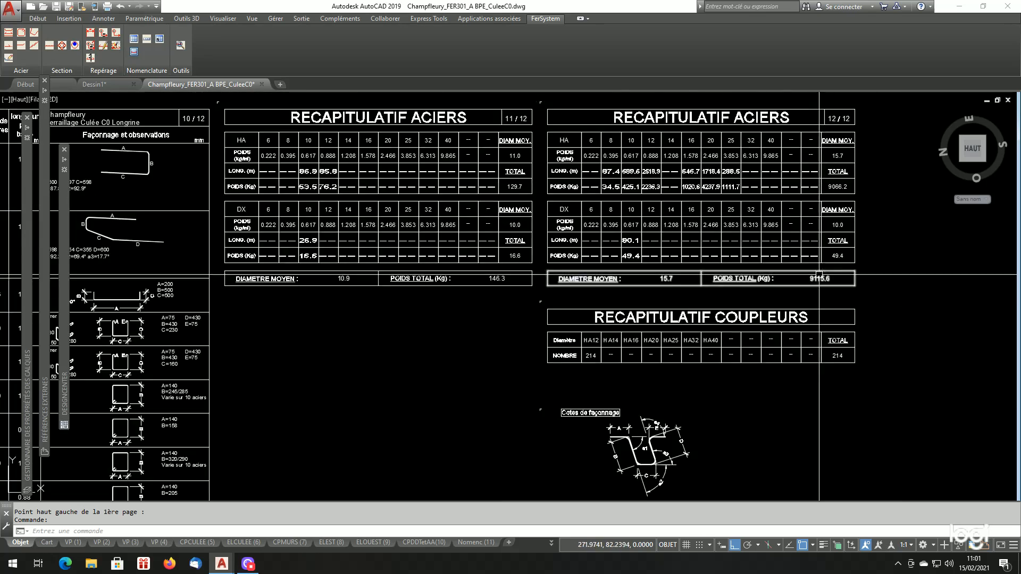
scroll(798, 287, "down", 2)
scroll(376, 272, "up", 4)
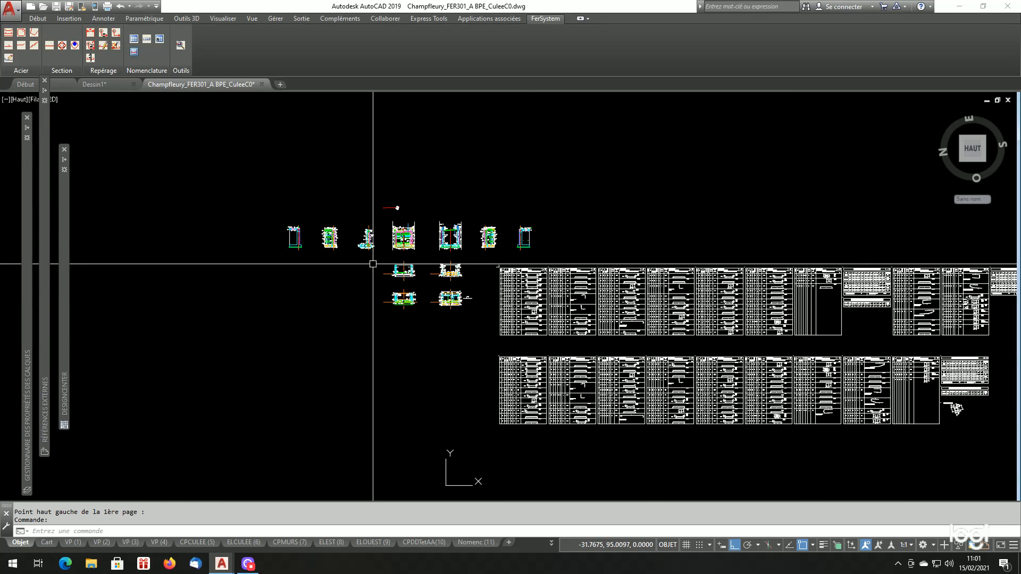
Step: Examine the reinforcement section beside the new HA16 bar, checking its bar marks and spacing labels against the layout of the schedules
scroll(495, 313, "up", 7)
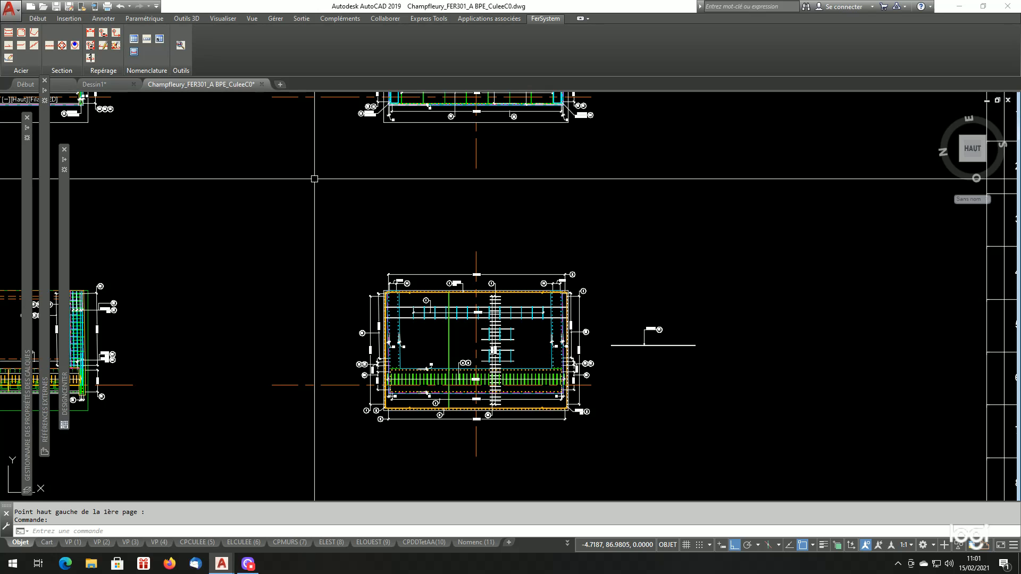
scroll(319, 186, "up", 5)
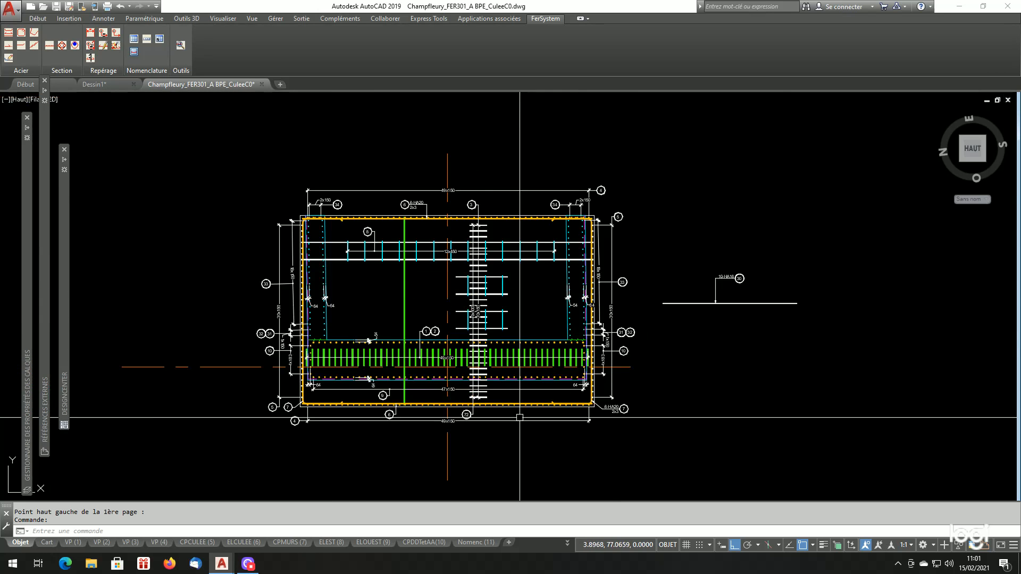
scroll(707, 335, "down", 8)
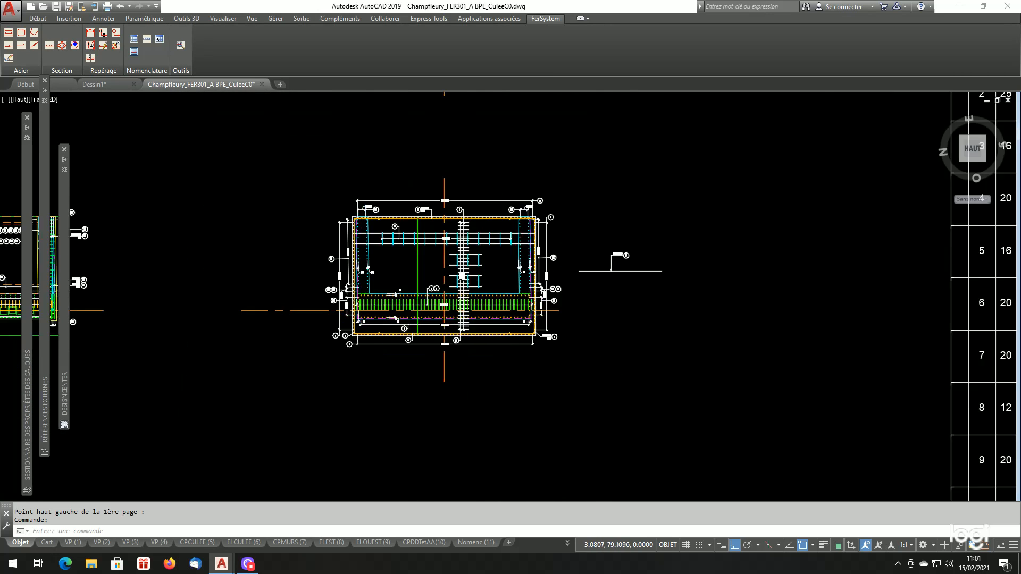
scroll(661, 315, "up", 10)
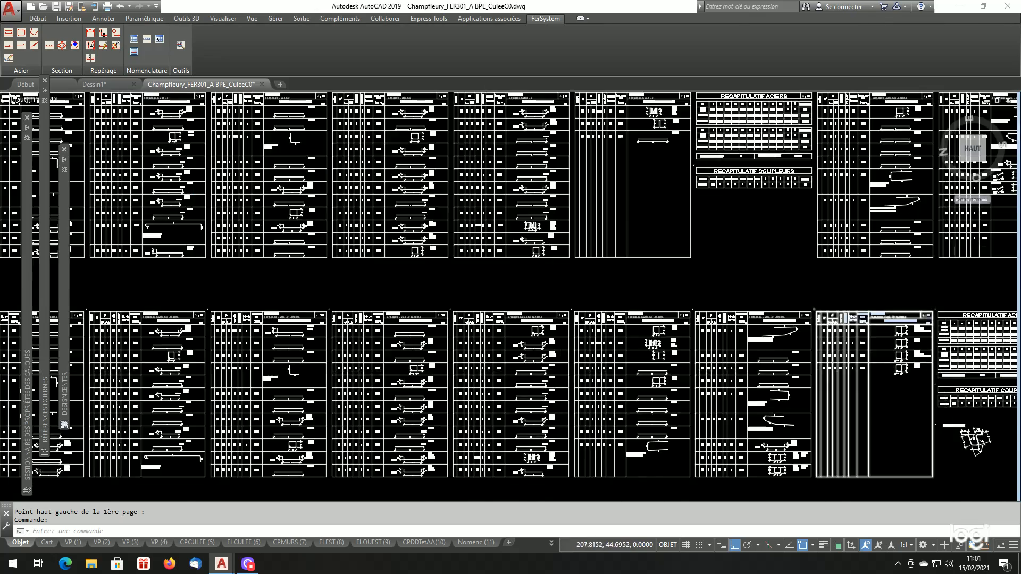
scroll(484, 363, "down", 10)
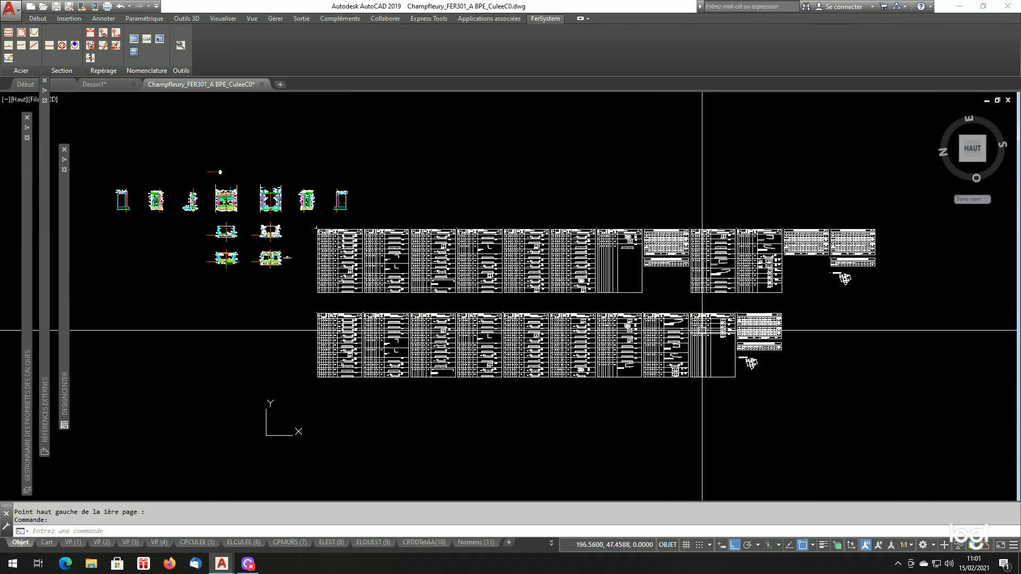
scroll(219, 255, "up", 6)
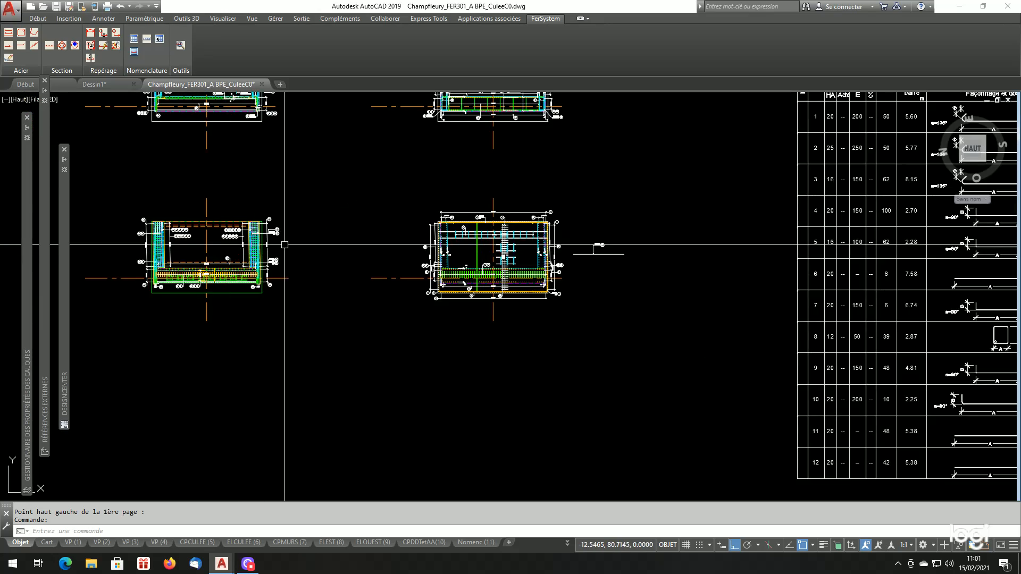
scroll(417, 221, "up", 3)
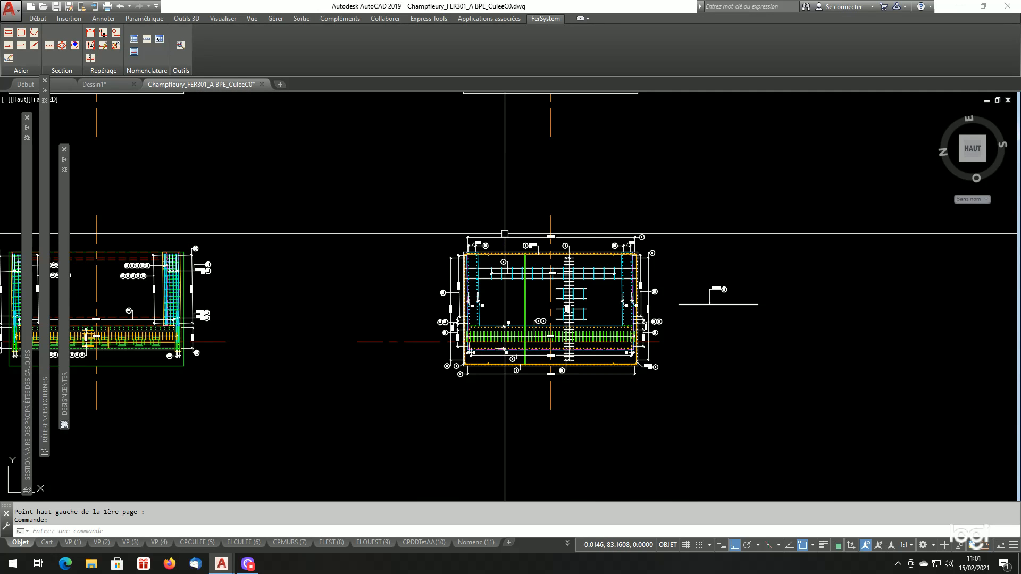
scroll(504, 234, "down", 5)
scroll(741, 294, "up", 5)
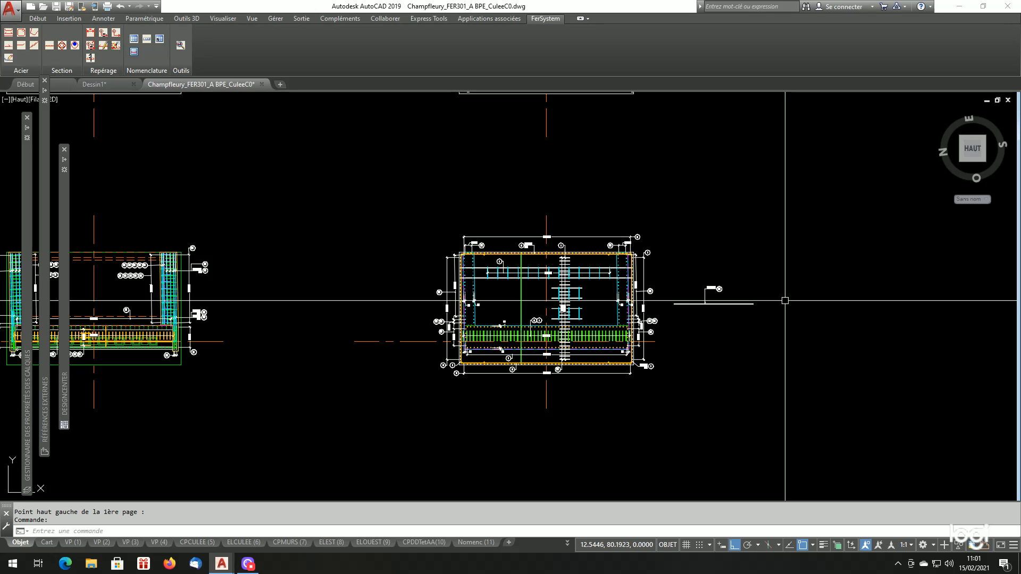
scroll(454, 349, "up", 2)
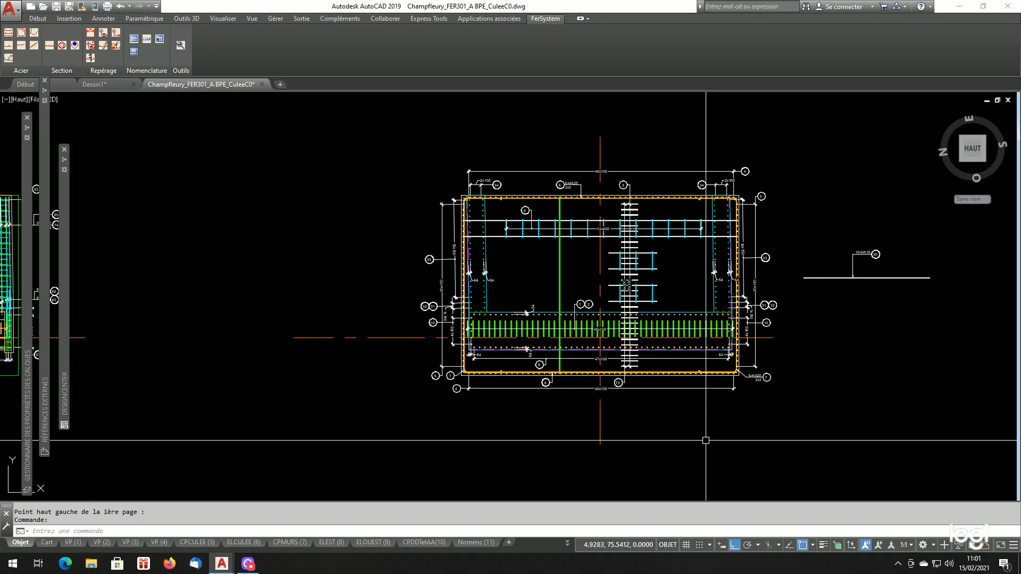
scroll(706, 441, "down", 2)
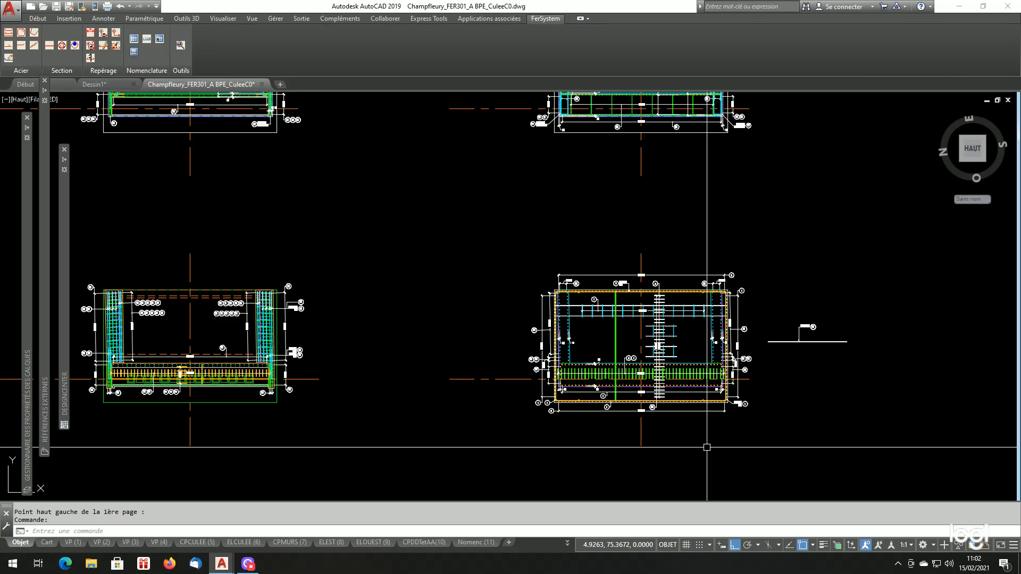
scroll(707, 372, "up", 2)
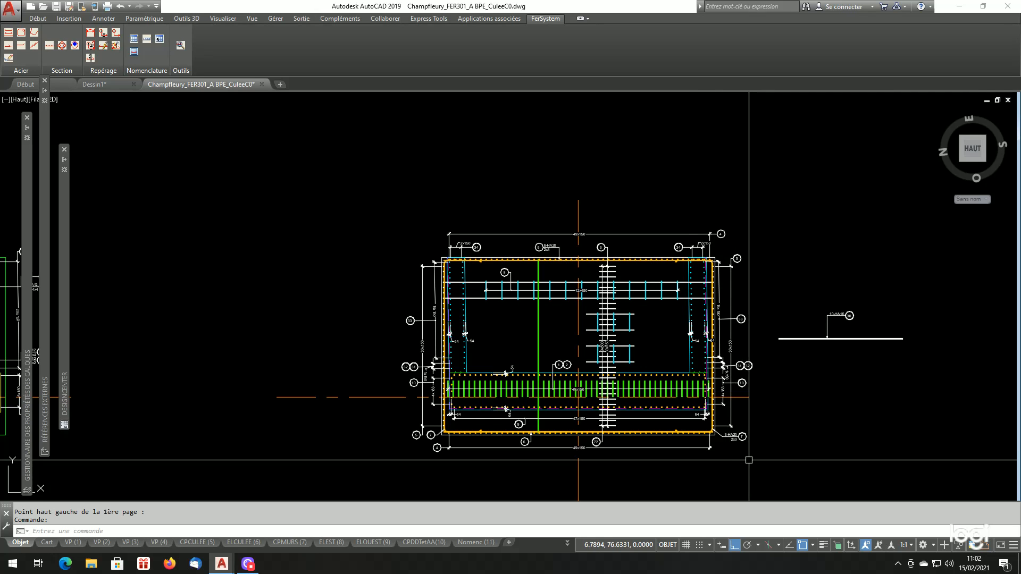
scroll(758, 469, "up", 2)
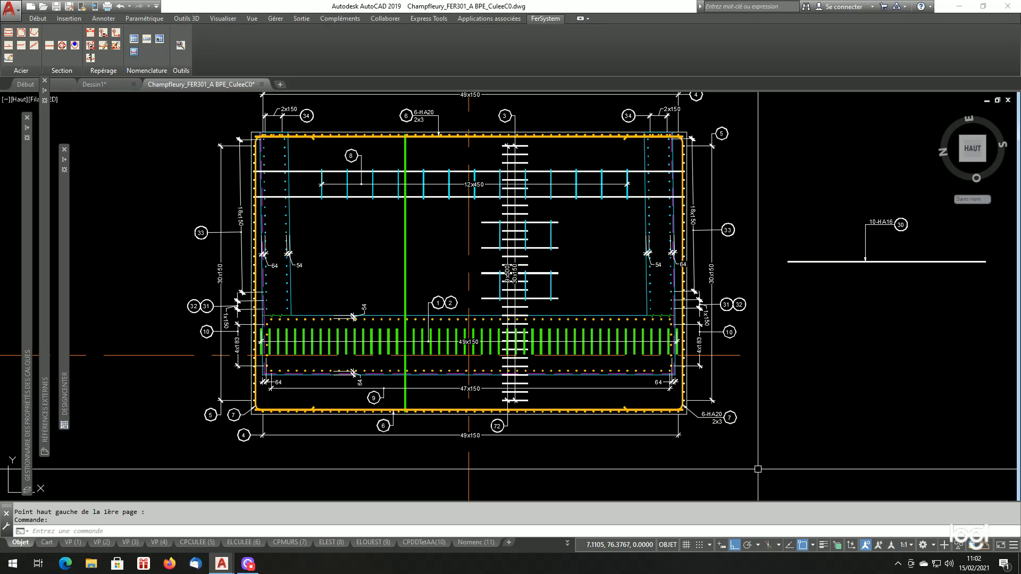
scroll(687, 447, "down", 2)
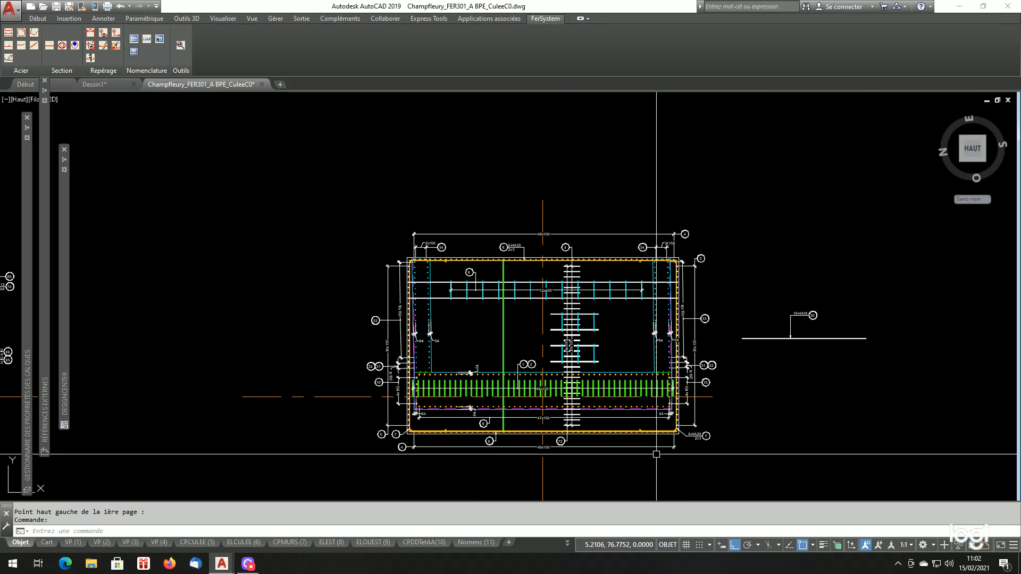
scroll(519, 275, "up", 4)
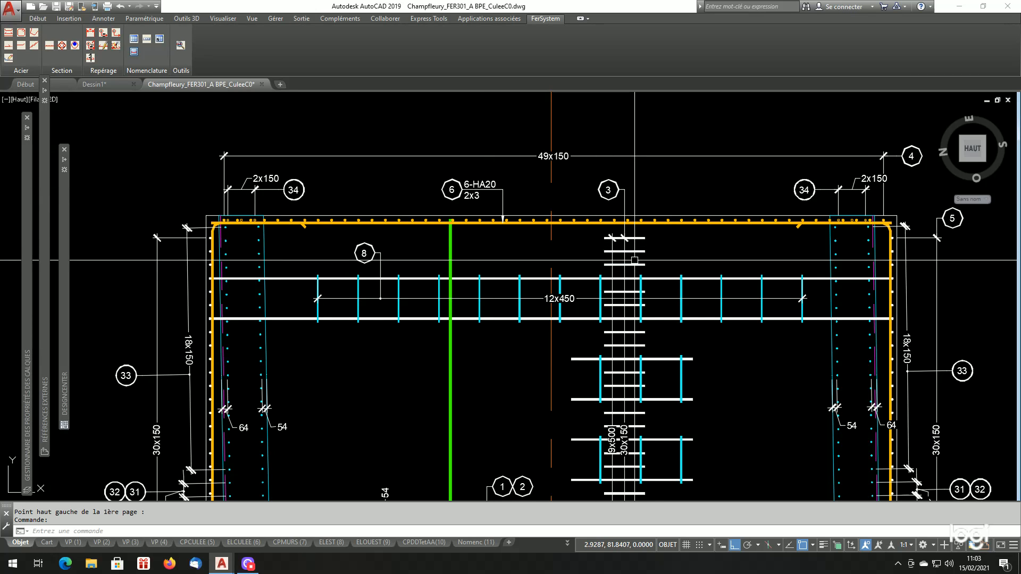
scroll(531, 239, "down", 2)
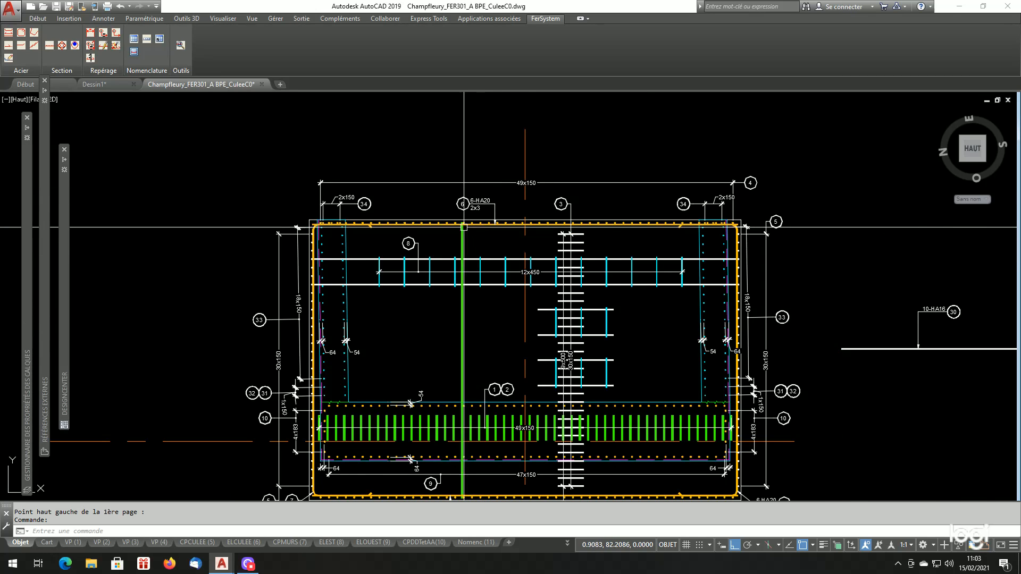
scroll(508, 231, "up", 2)
scroll(511, 224, "down", 6)
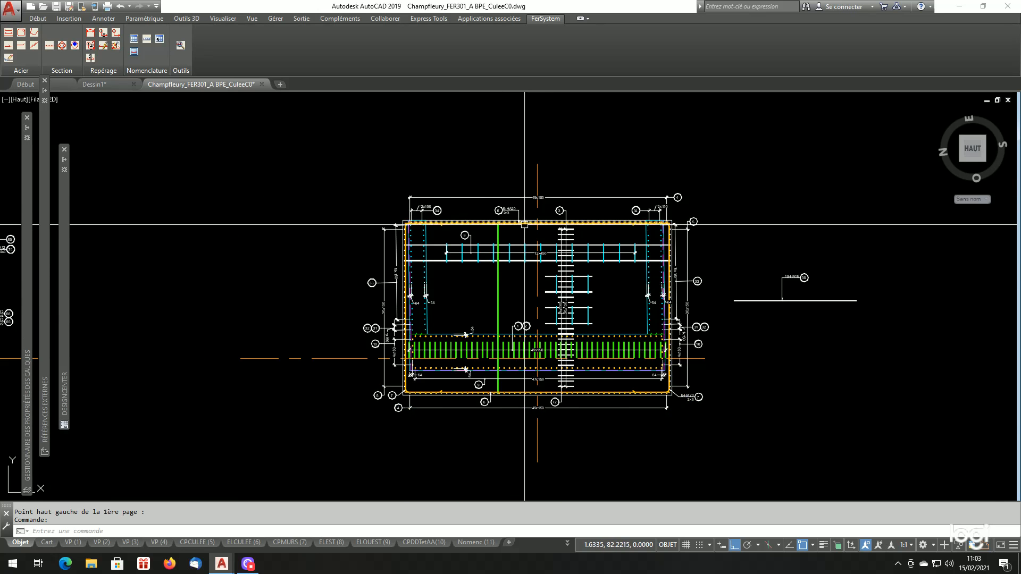
scroll(523, 235, "up", 3)
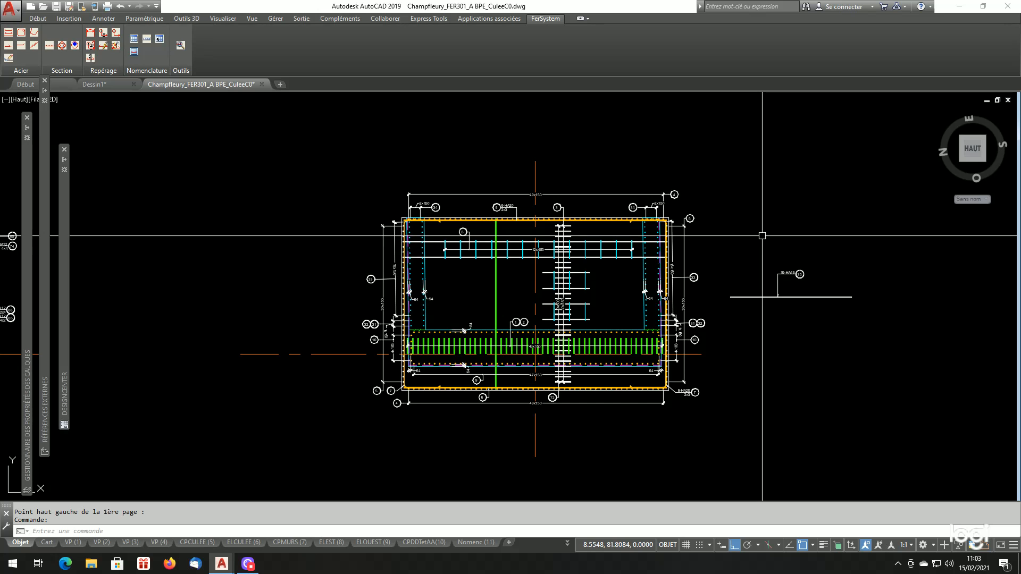
Step: Copy the reinforcement section together with its HA16 bar and mark 30 about 46.8 units horizontally to the left, beyond the neighbouring section
type("cp")
key("Return")
left_click(880, 167)
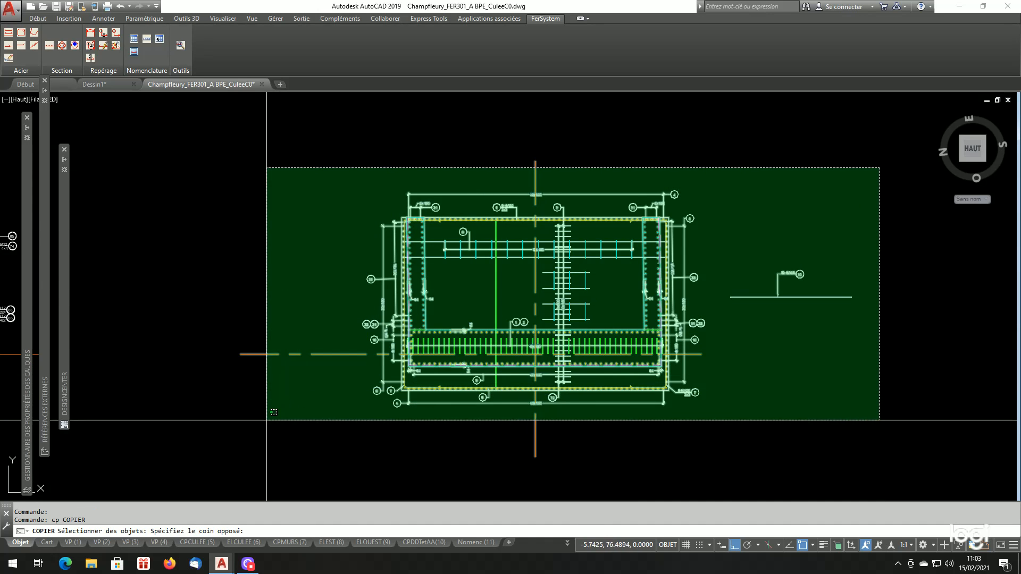
left_click(266, 420)
key("Return")
left_click(606, 442)
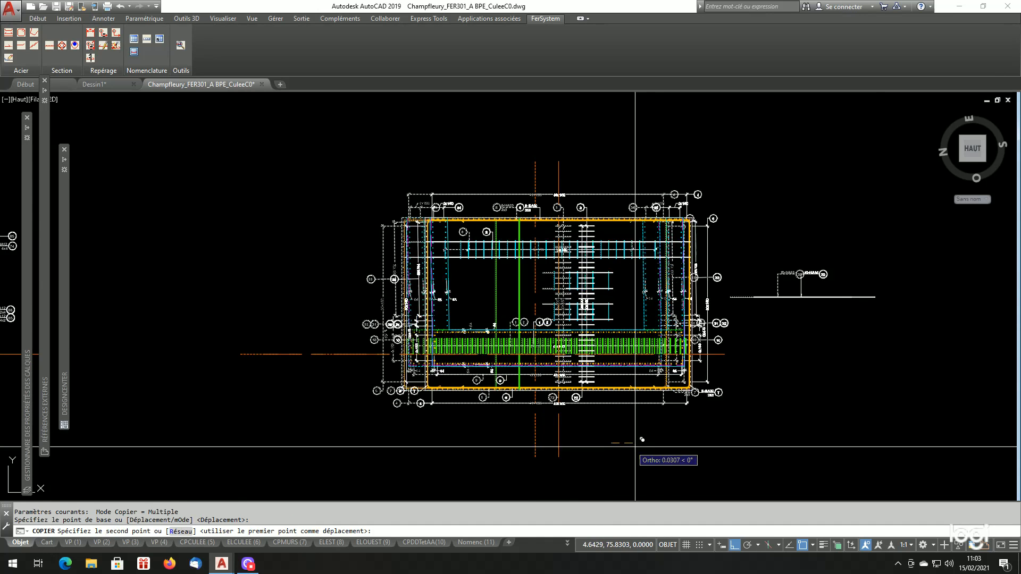
scroll(686, 447, "down", 5)
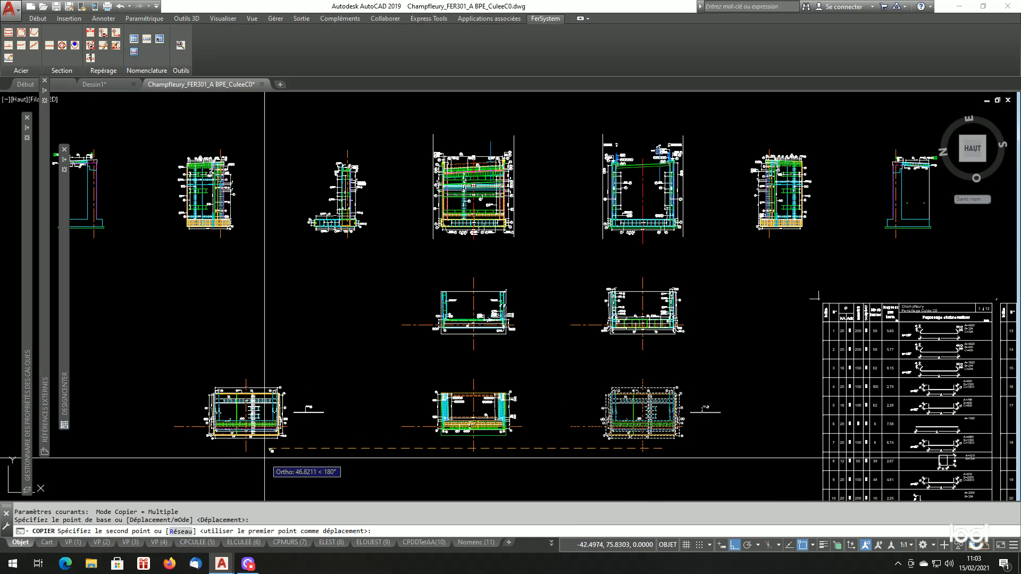
left_click(264, 445)
key("Return")
scroll(206, 444, "up", 6)
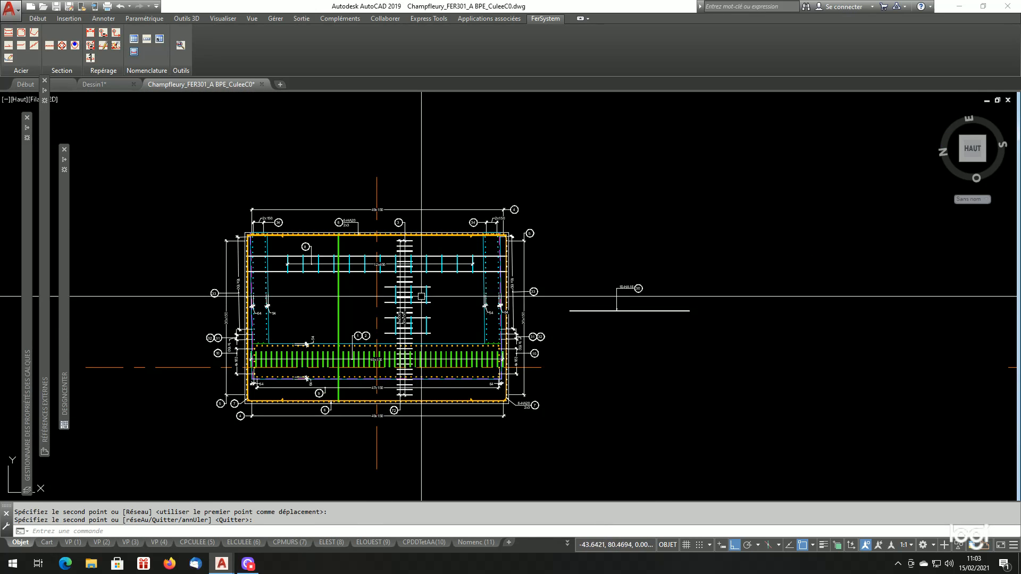
Step: Check the drawing's bar marks for duplicates and inconsistent variations, and close both check reports
scroll(410, 273, "up", 3)
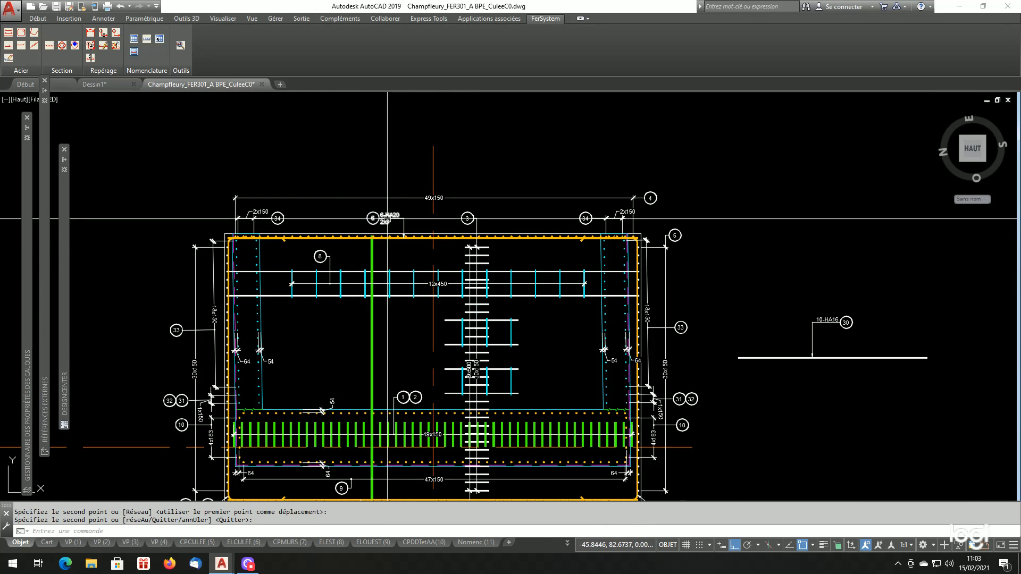
scroll(388, 270, "down", 1)
scroll(388, 266, "up", 1)
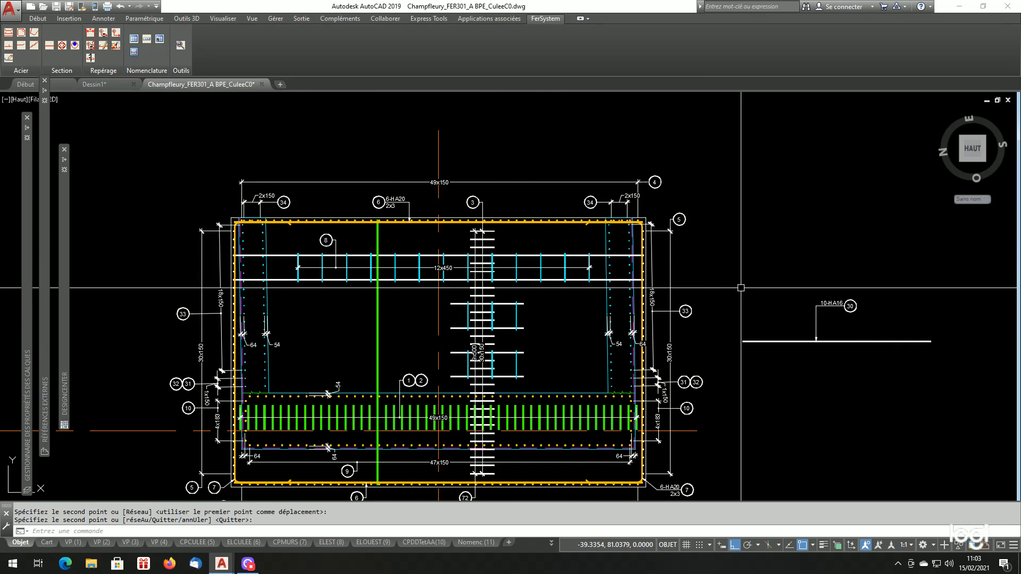
scroll(740, 290, "down", 2)
scroll(716, 388, "up", 2)
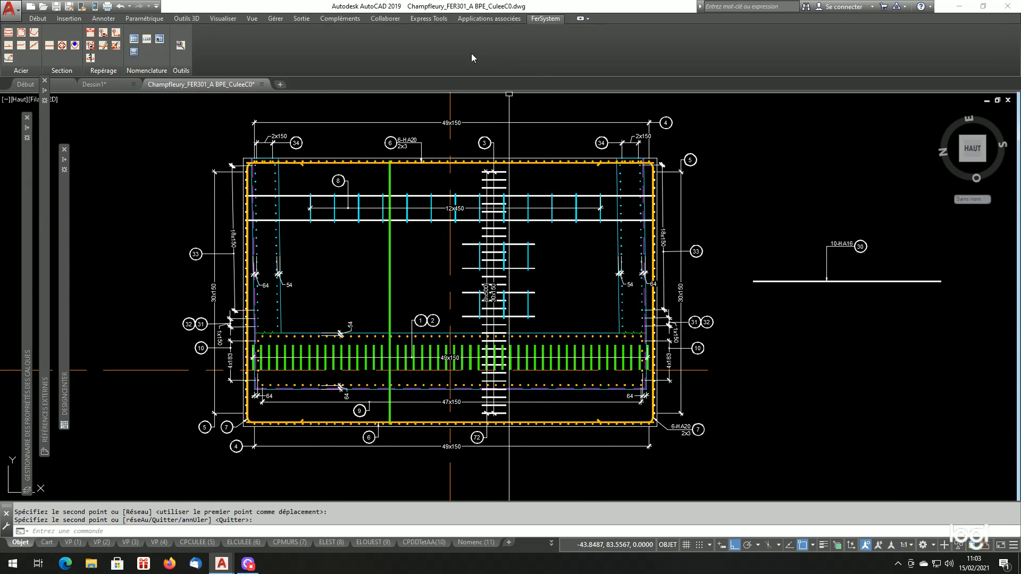
left_click(147, 41)
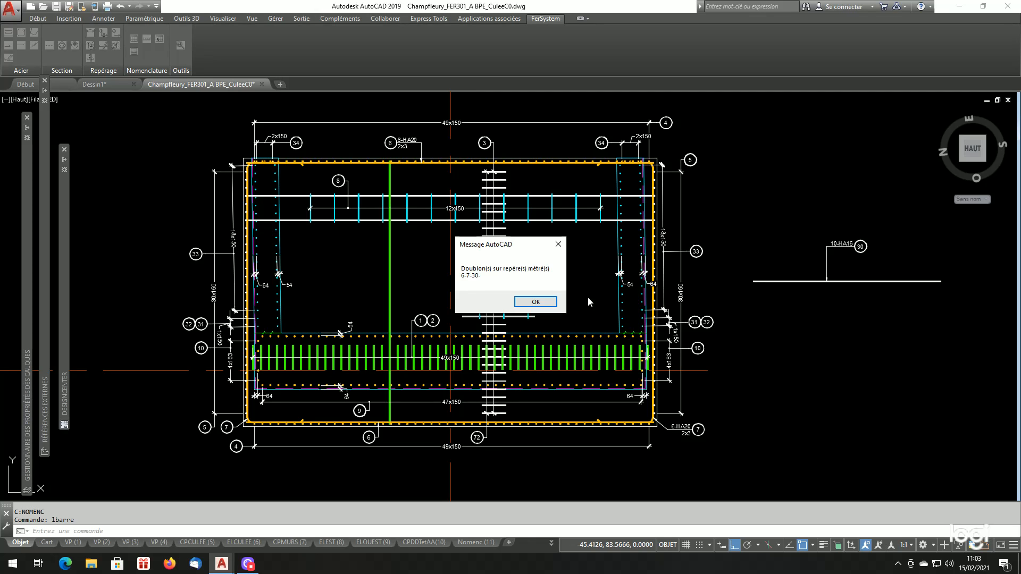
mouse_move(524, 246)
left_mouse_down()
mouse_move(541, 241)
mouse_move(780, 329)
mouse_move(856, 333)
left_mouse_up()
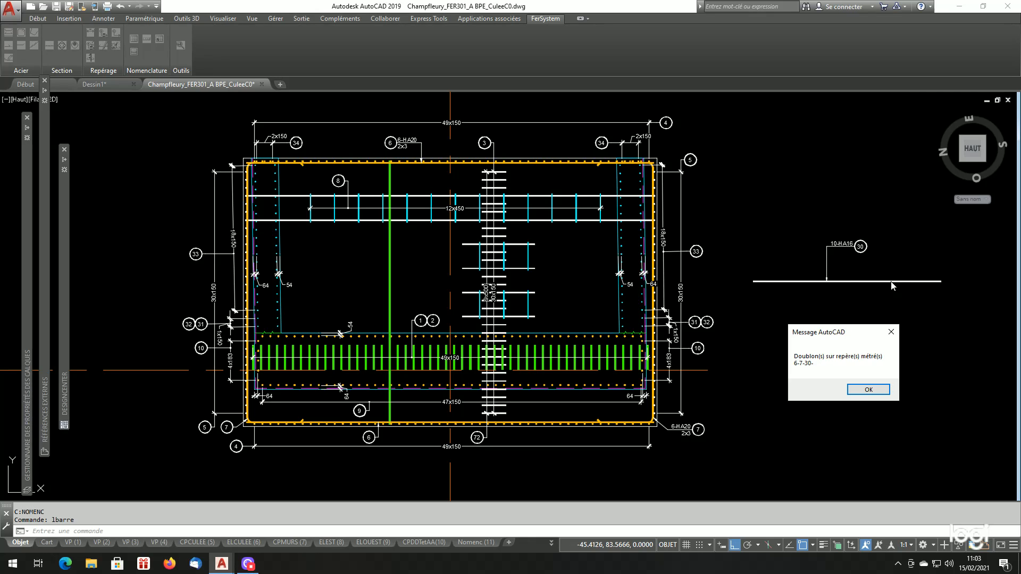
left_click(871, 391)
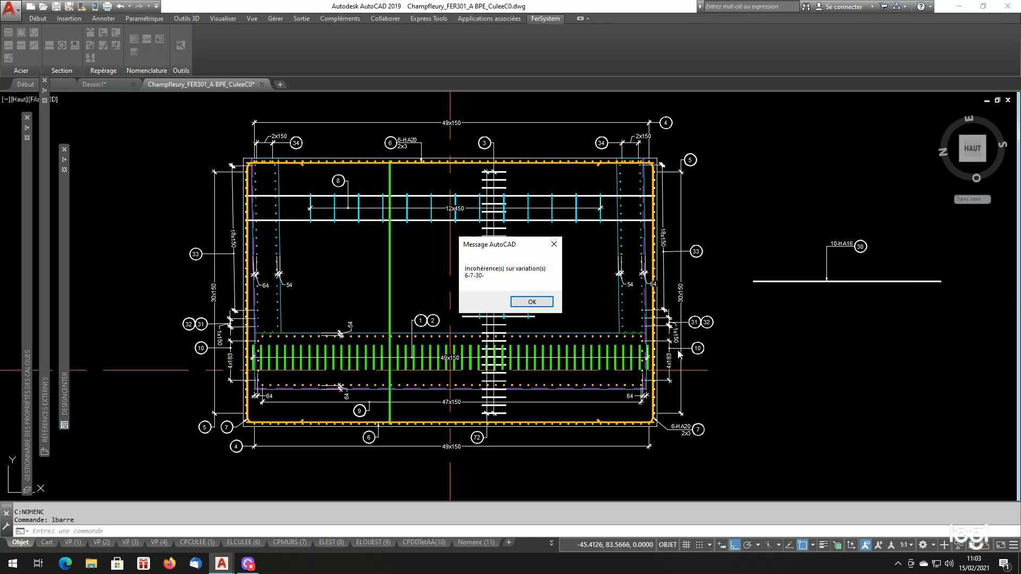
left_click(532, 302)
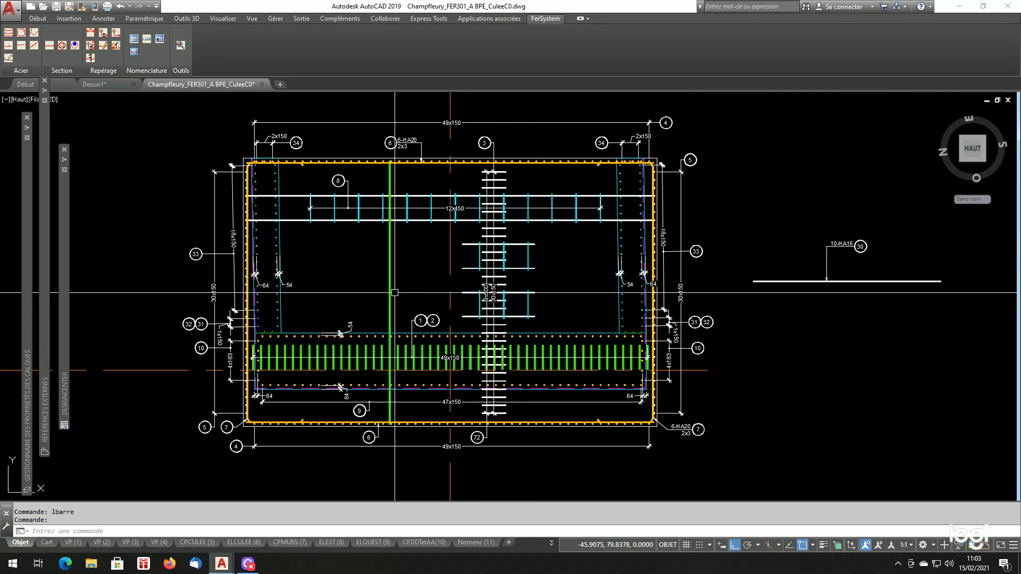
Step: Examine the final pages of the bar schedule to find the highest bar mark already in use
scroll(421, 317, "down", 4)
scroll(421, 316, "up", 3)
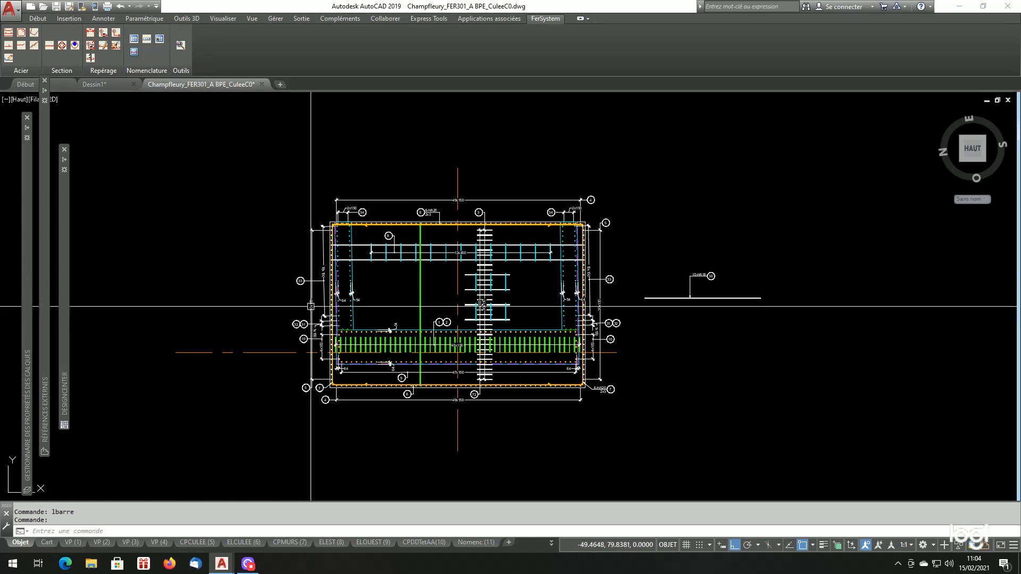
scroll(594, 373, "down", 8)
scroll(594, 372, "up", 10)
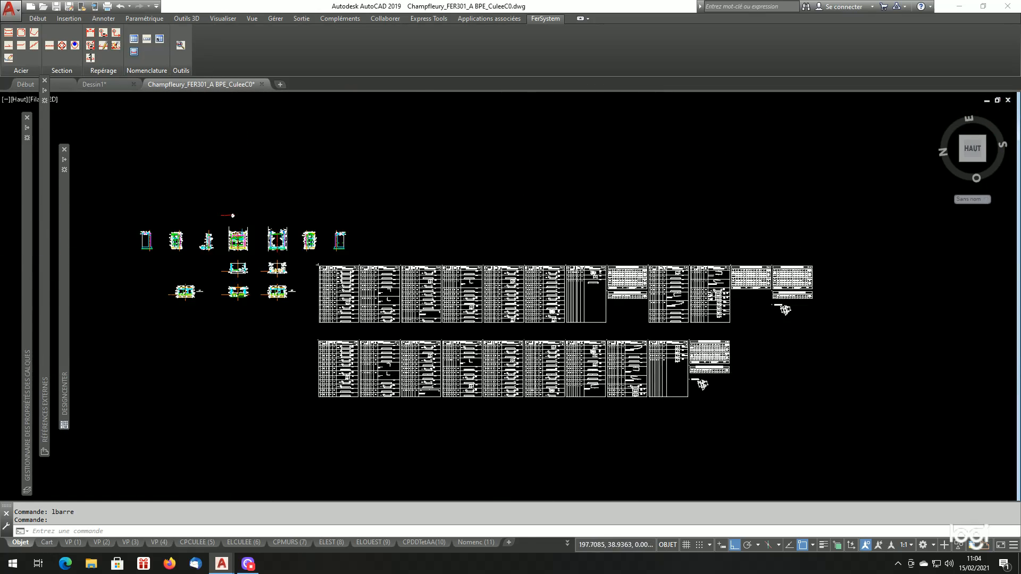
scroll(618, 312, "down", 10)
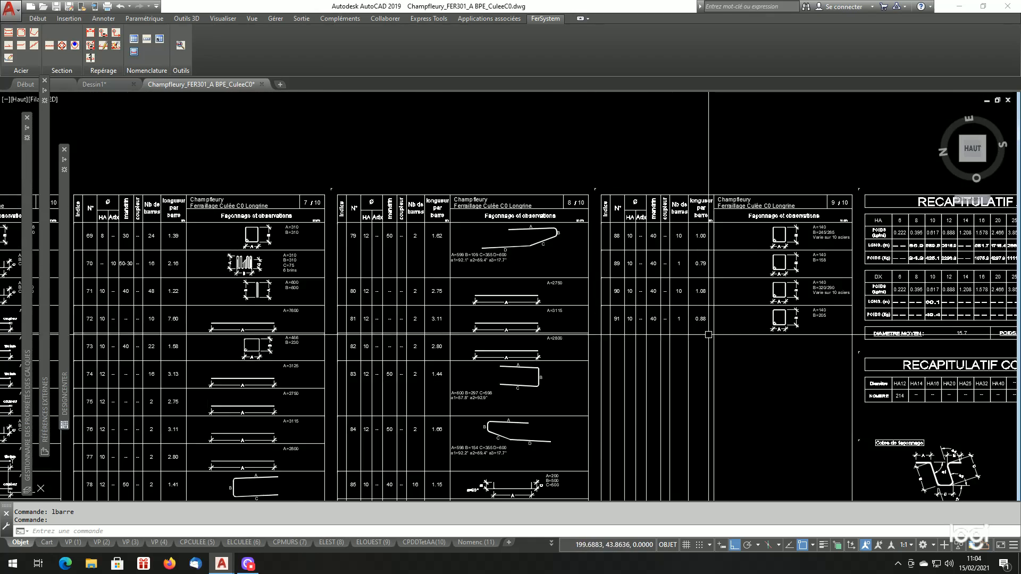
scroll(420, 271, "up", 4)
scroll(415, 271, "up", 4)
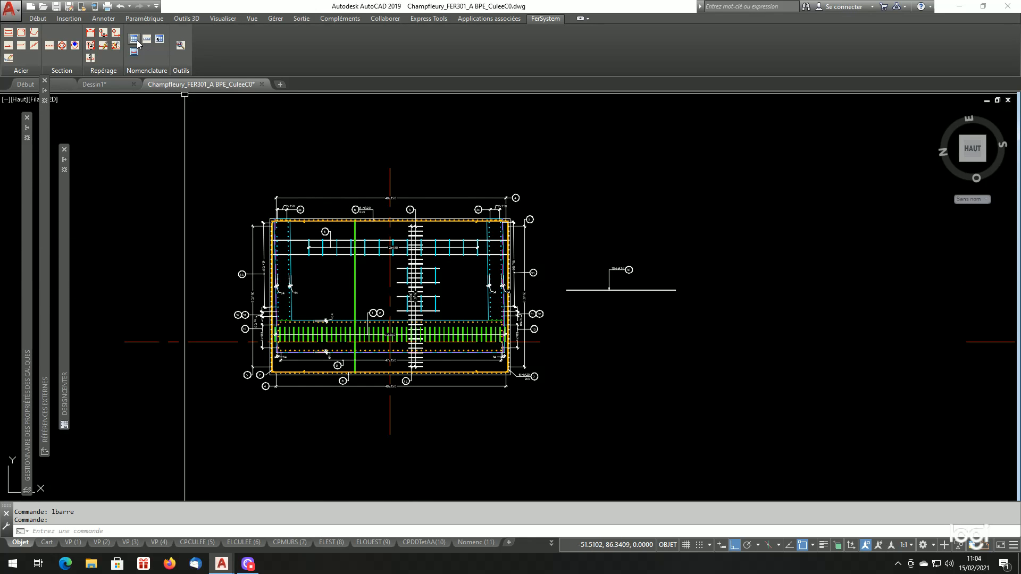
Step: Set up a mark increment applied to selected objects only (Sélectionner), with no number filter and a numbering offset of 100
left_click(90, 59)
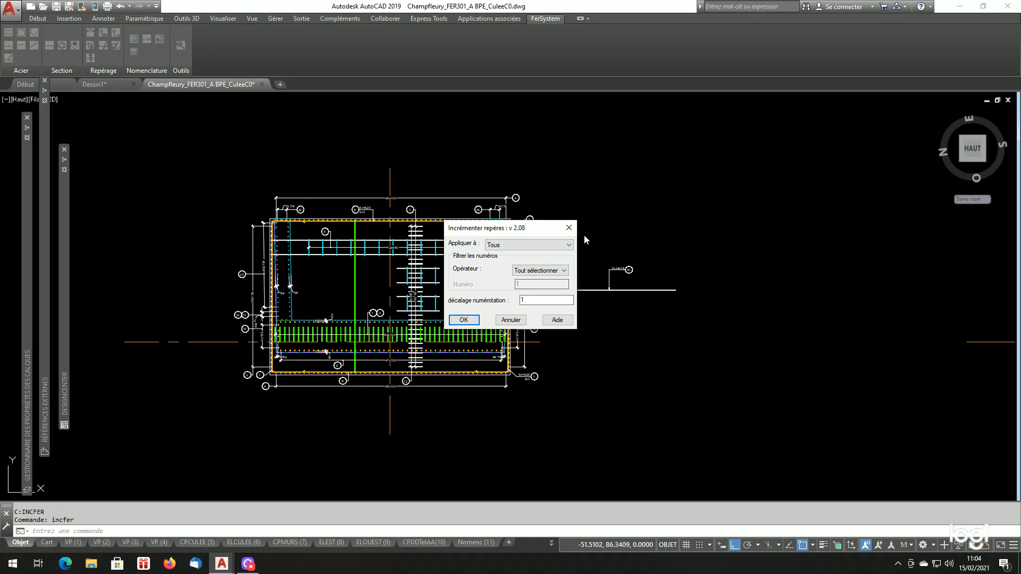
left_click(525, 244)
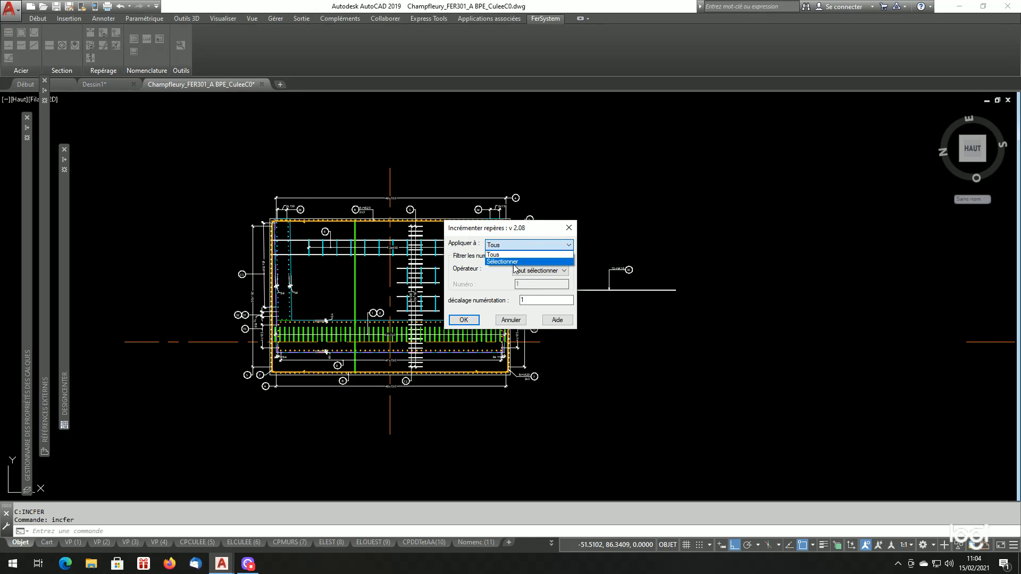
left_click(514, 262)
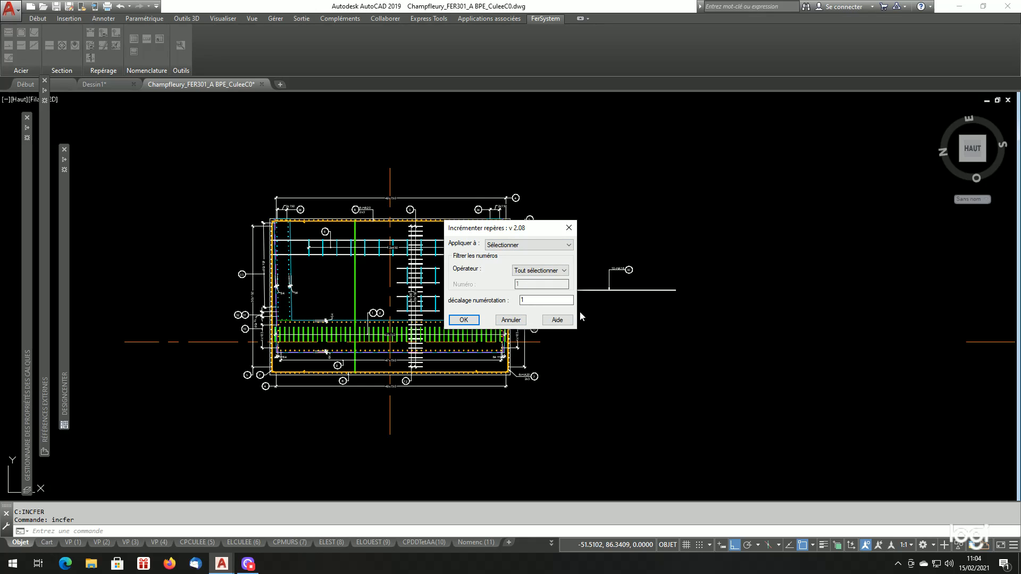
type("00")
left_click(463, 320)
Step: Apply the mark increment to the entire copied reinforcement section together with its separate HA16 bar
left_click(731, 156)
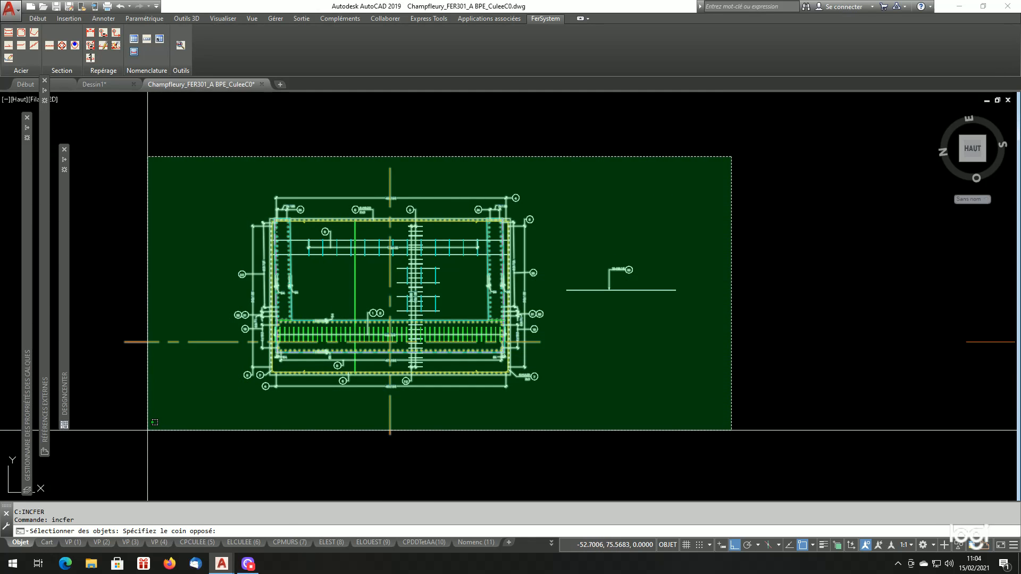
left_click(152, 430)
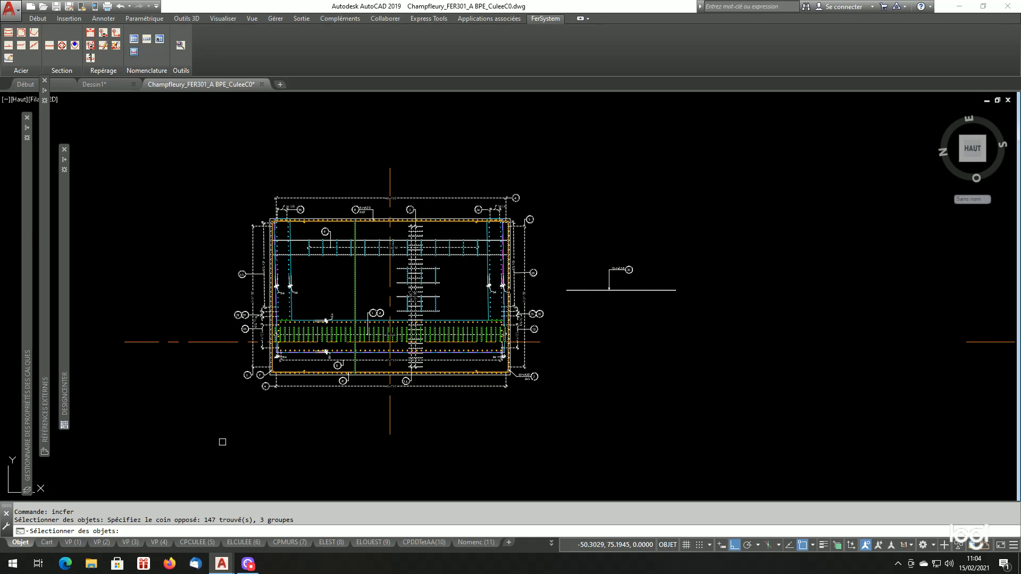
scroll(367, 358, "up", 5)
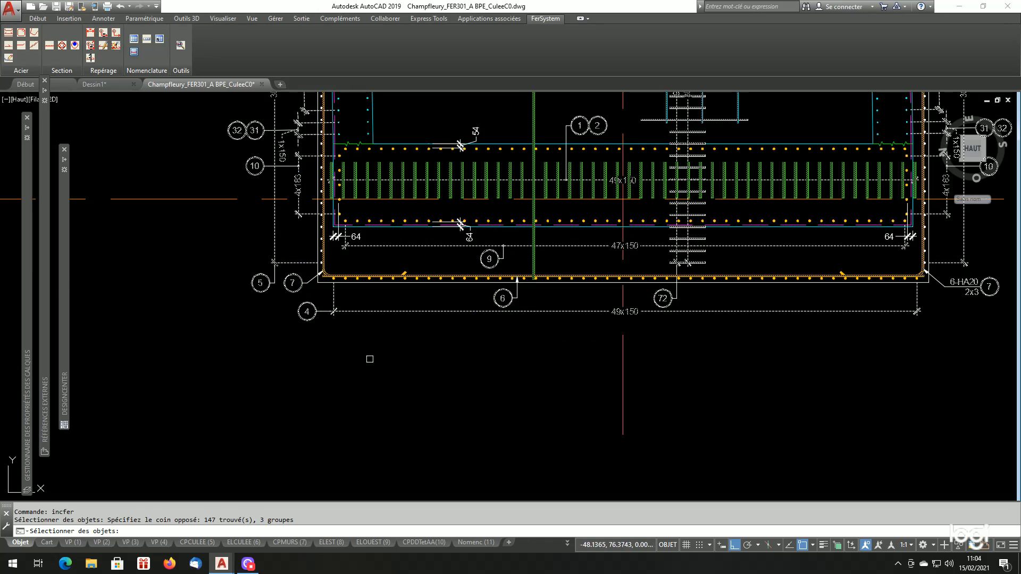
scroll(549, 190, "up", 2)
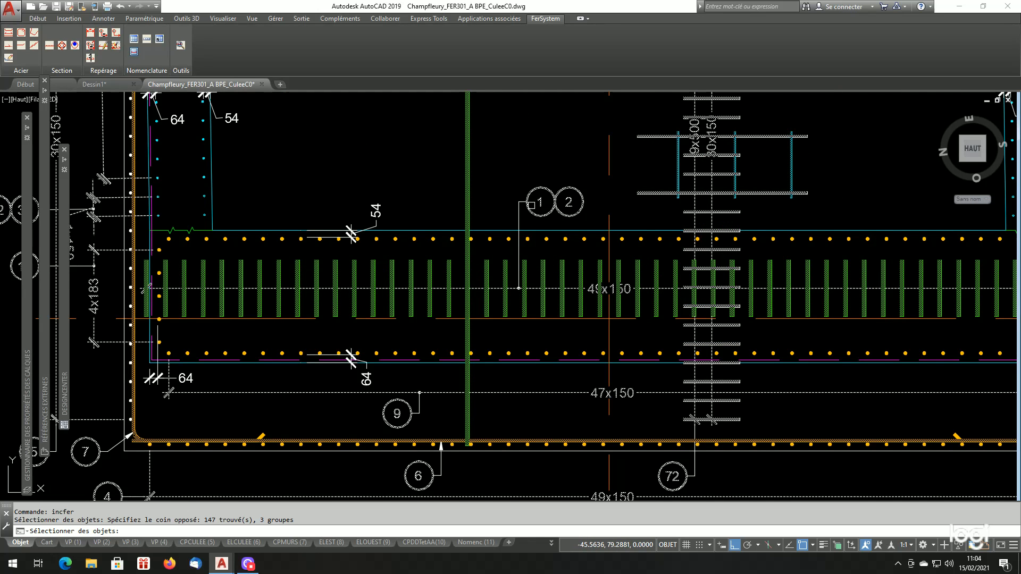
scroll(567, 208, "down", 4)
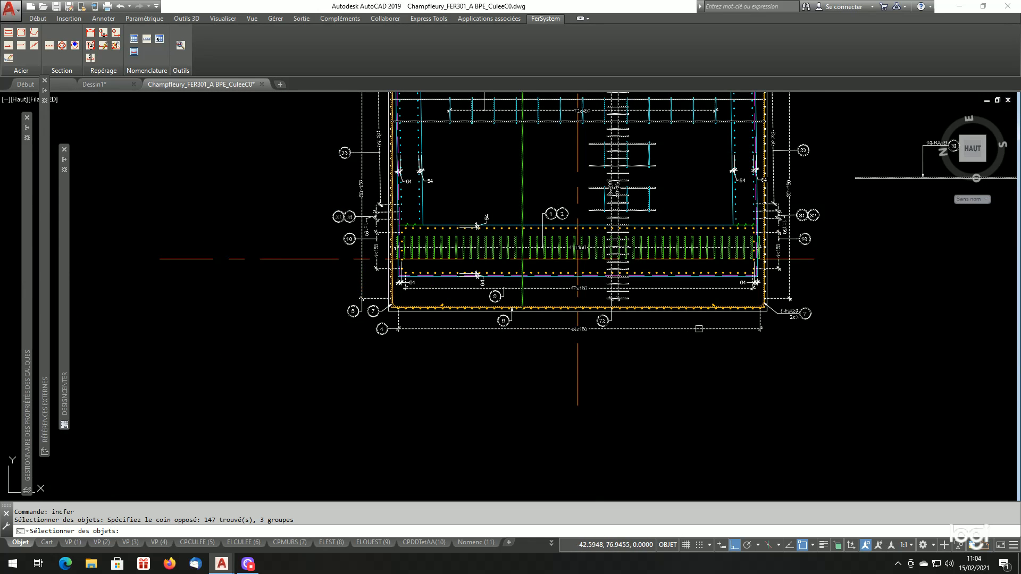
scroll(700, 329, "up", 2)
scroll(551, 333, "down", 3)
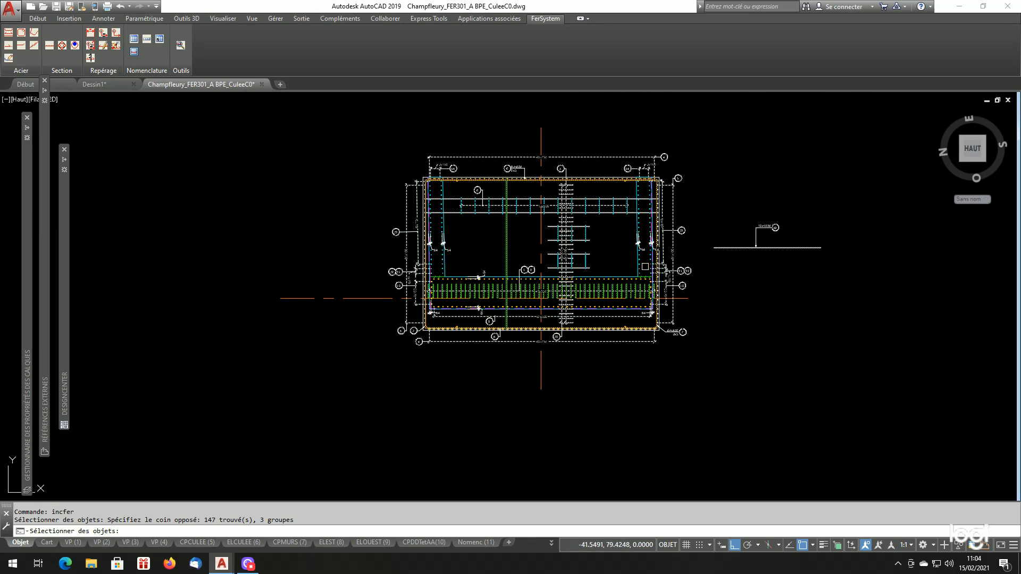
scroll(658, 262, "up", 2)
scroll(852, 234, "up", 2)
scroll(833, 198, "down", 3)
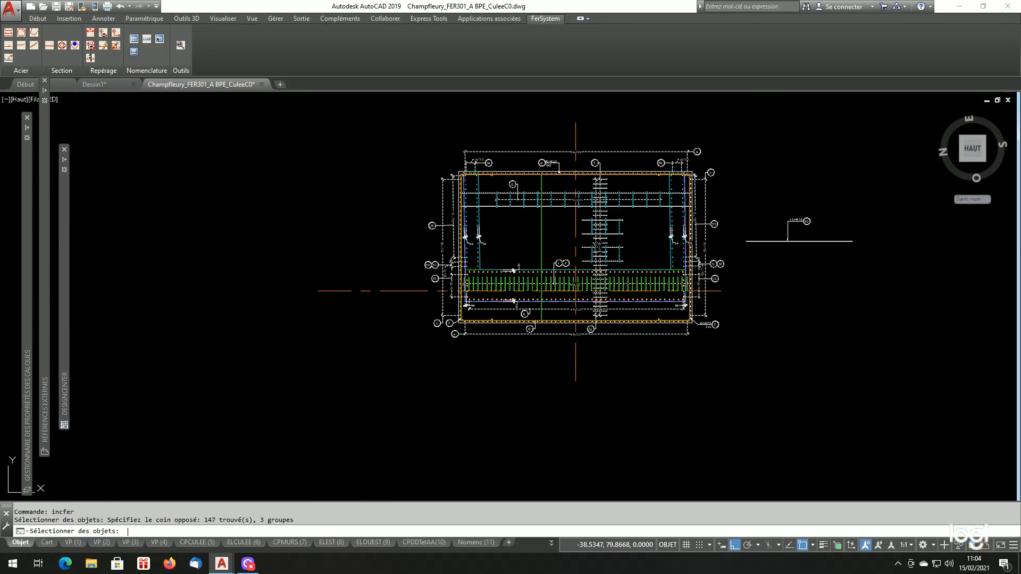
key("Return")
Step: Examine the renumbered marks around the copied section and on the separate HA16 bar
scroll(801, 229, "up", 3)
scroll(899, 218, "up", 2)
scroll(766, 229, "down", 4)
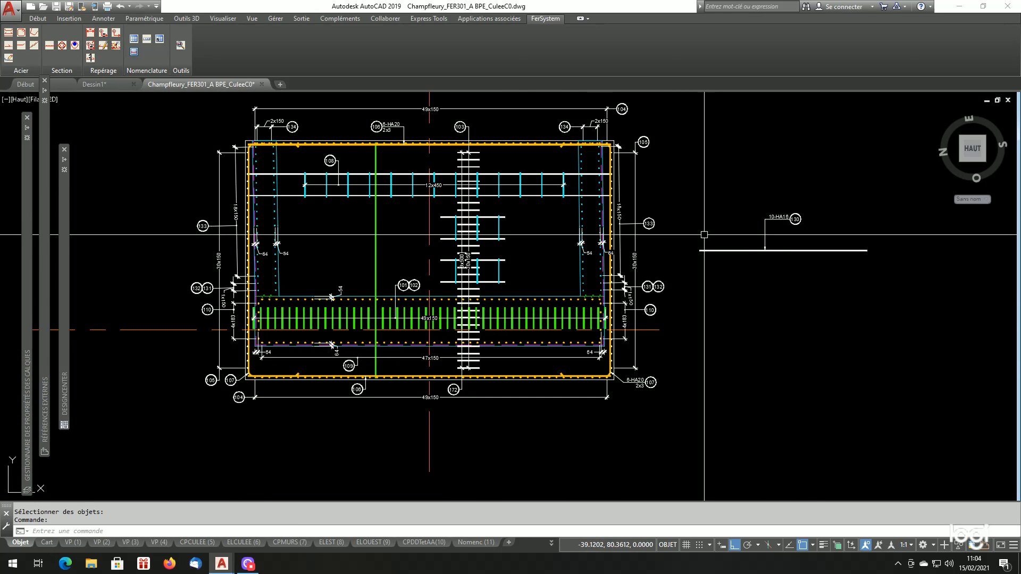
scroll(700, 232, "up", 3)
scroll(633, 233, "down", 3)
scroll(634, 233, "up", 2)
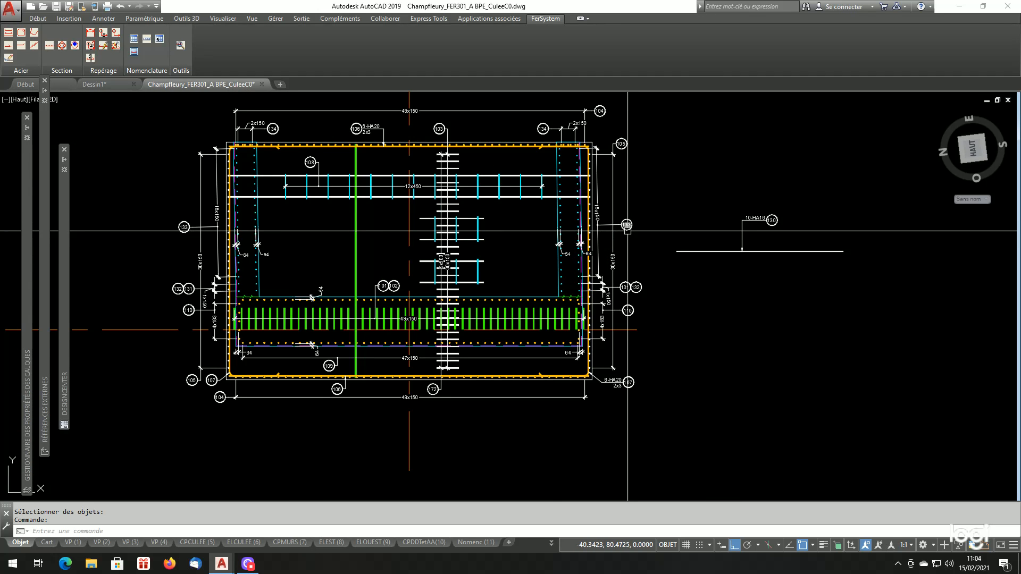
mouse_move(627, 230)
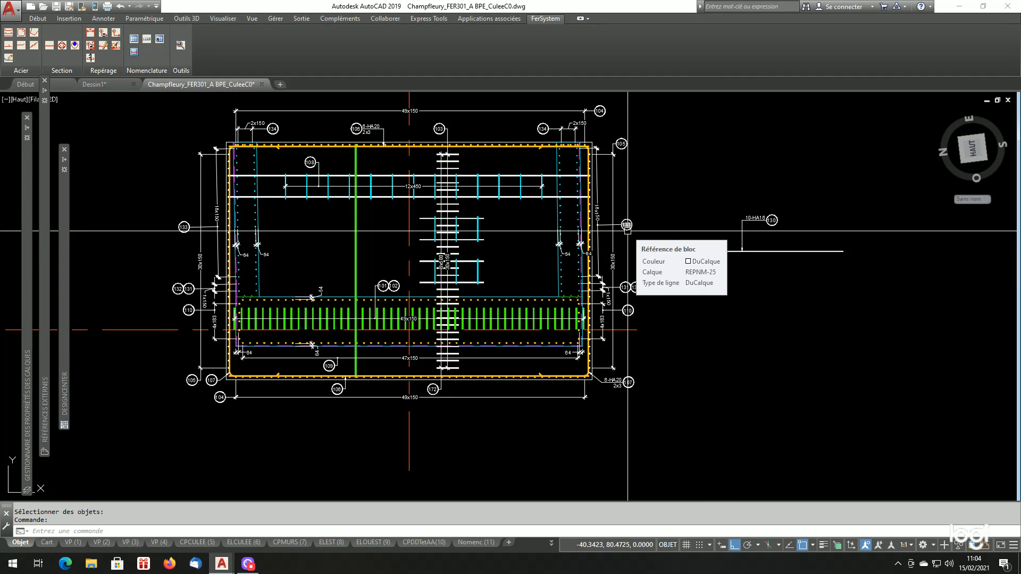
Step: Set the number of bars for the HA20 mark 106 at the copied section's upper edge to 2
scroll(627, 231, "down", 2)
scroll(458, 138, "up", 6)
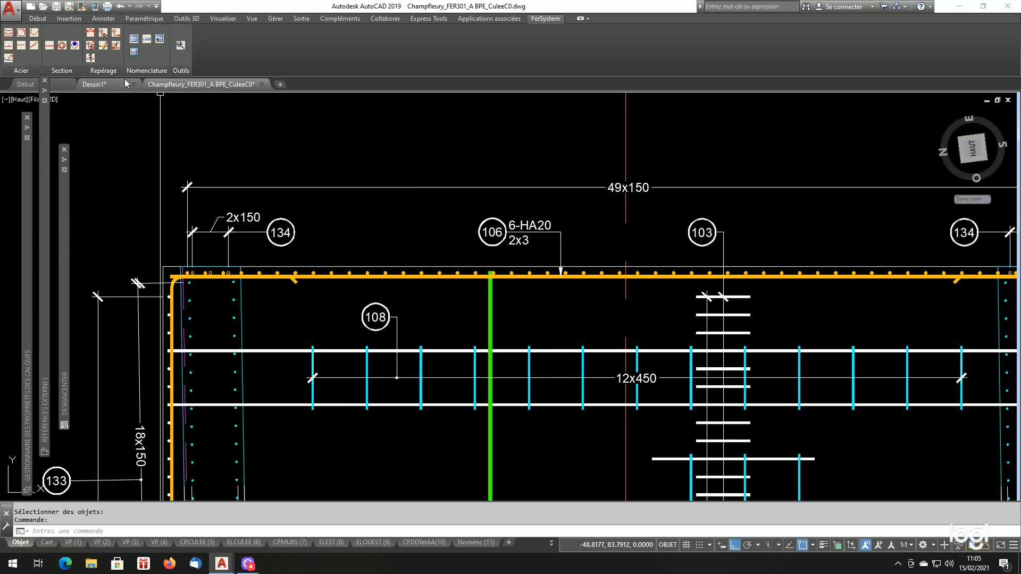
left_click(104, 48)
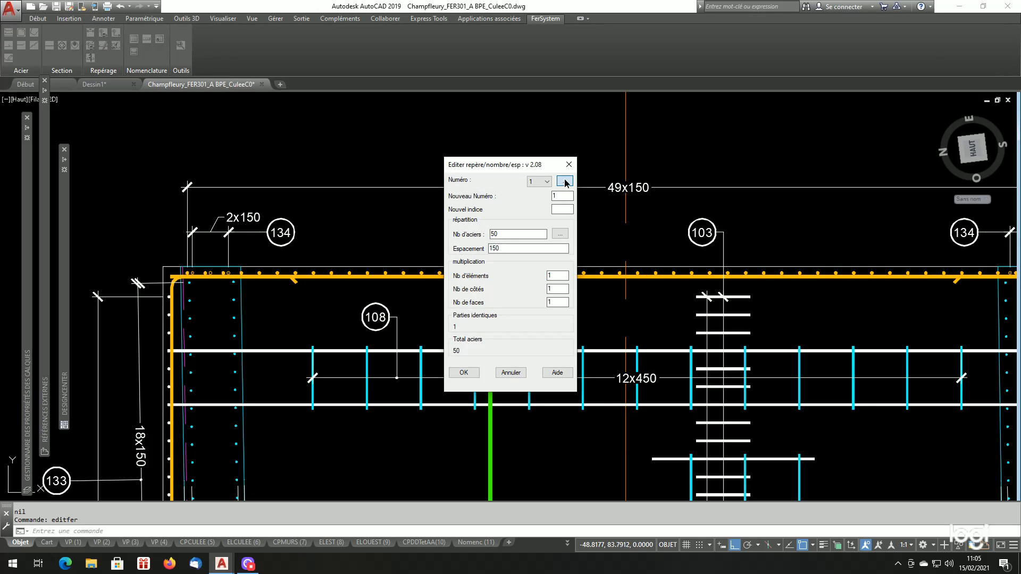
left_click(565, 182)
left_click(492, 231)
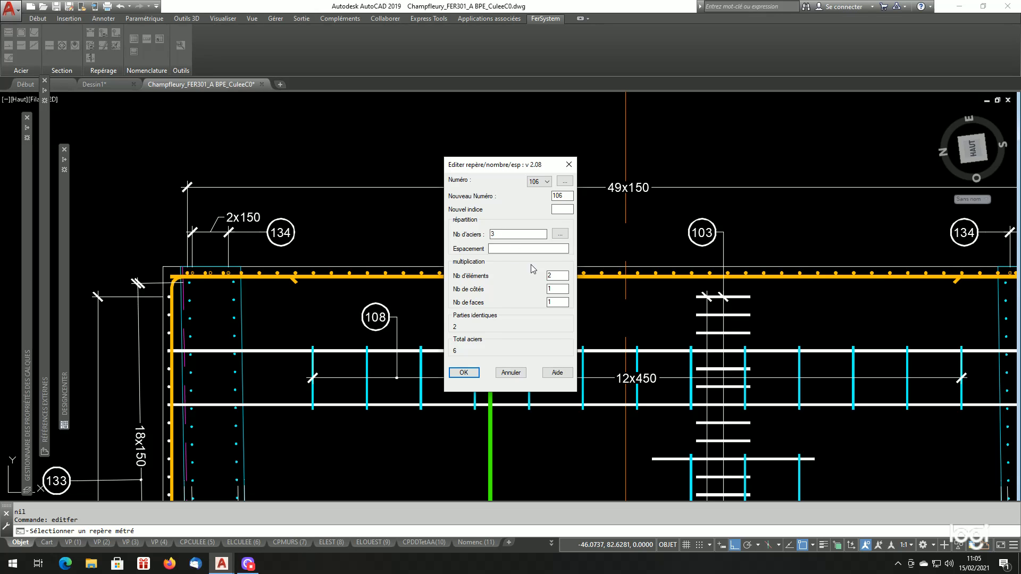
double_click(511, 238)
type("2")
left_click(458, 374)
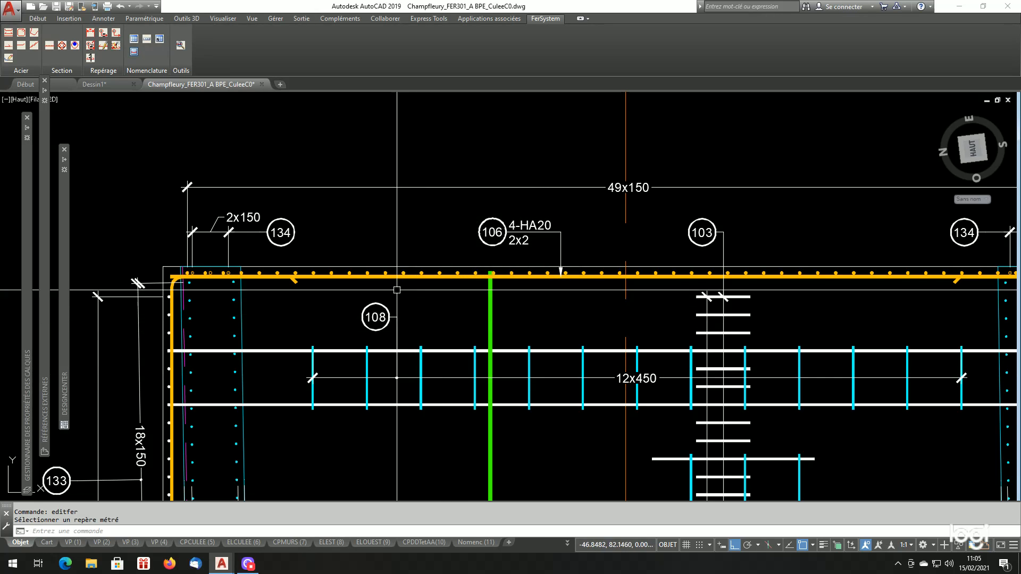
scroll(559, 303, "down", 3)
scroll(558, 358, "up", 1)
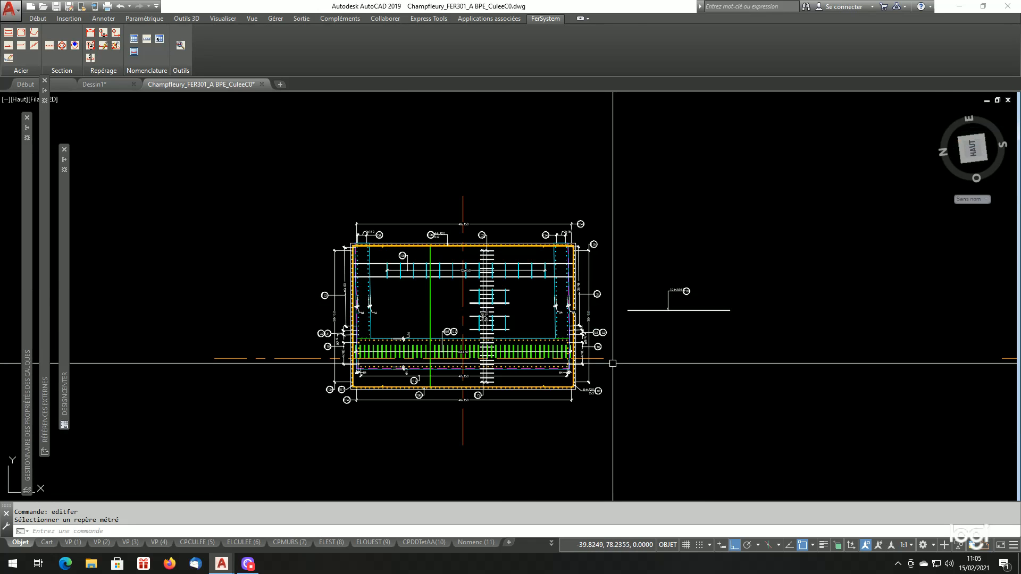
scroll(558, 337, "down", 2)
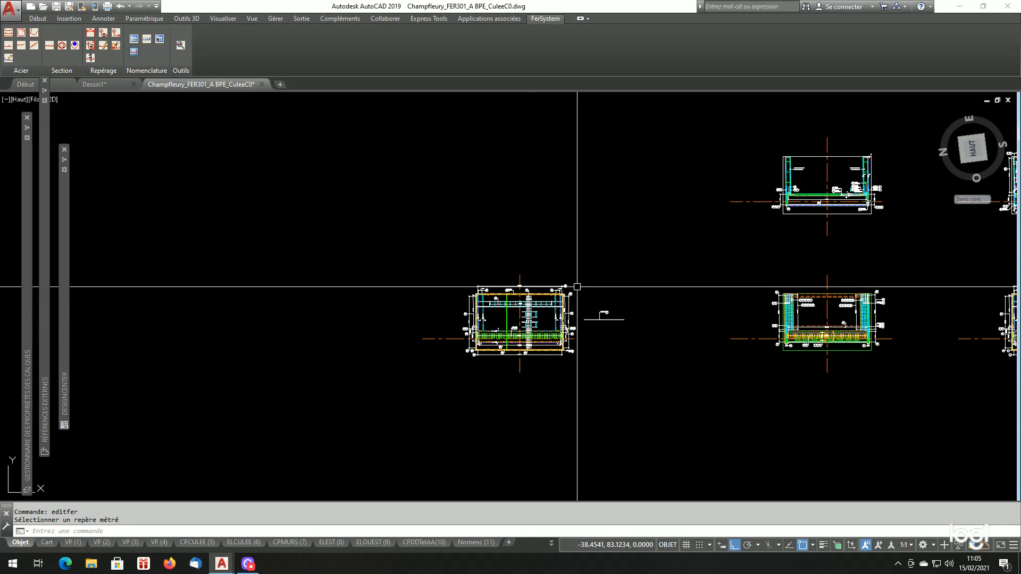
scroll(515, 319, "up", 4)
scroll(515, 318, "up", 2)
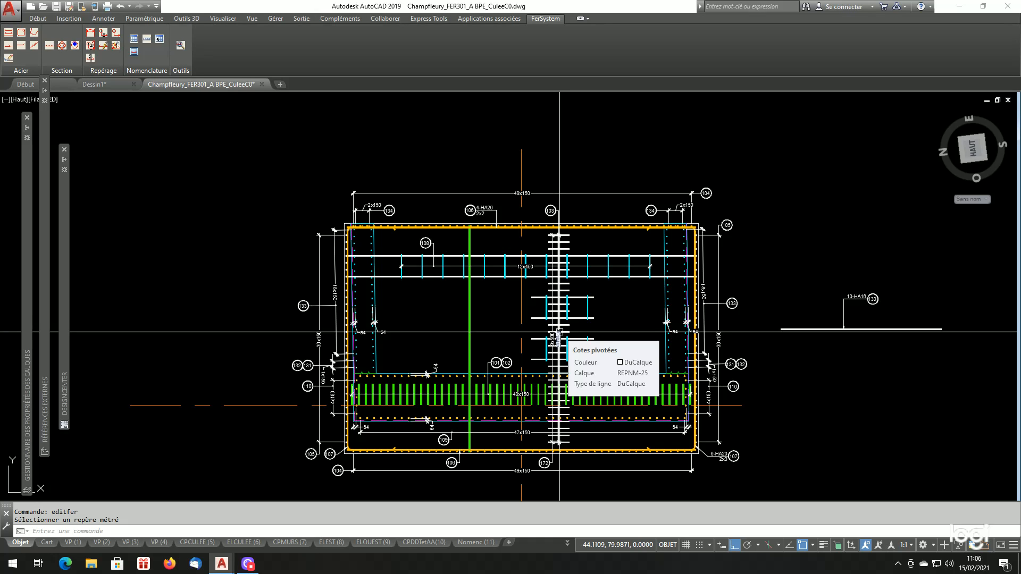
left_click(91, 59)
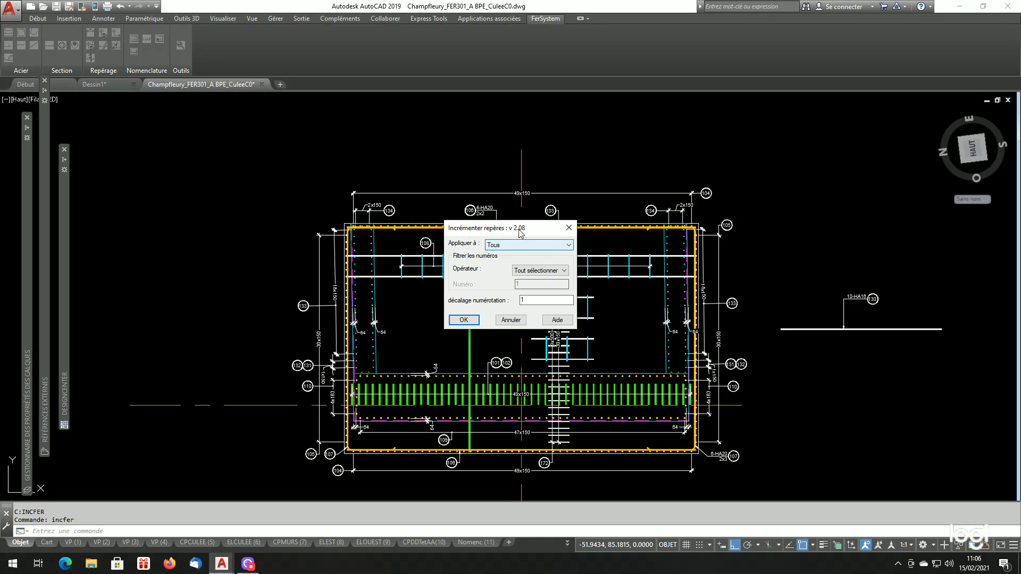
left_click(515, 248)
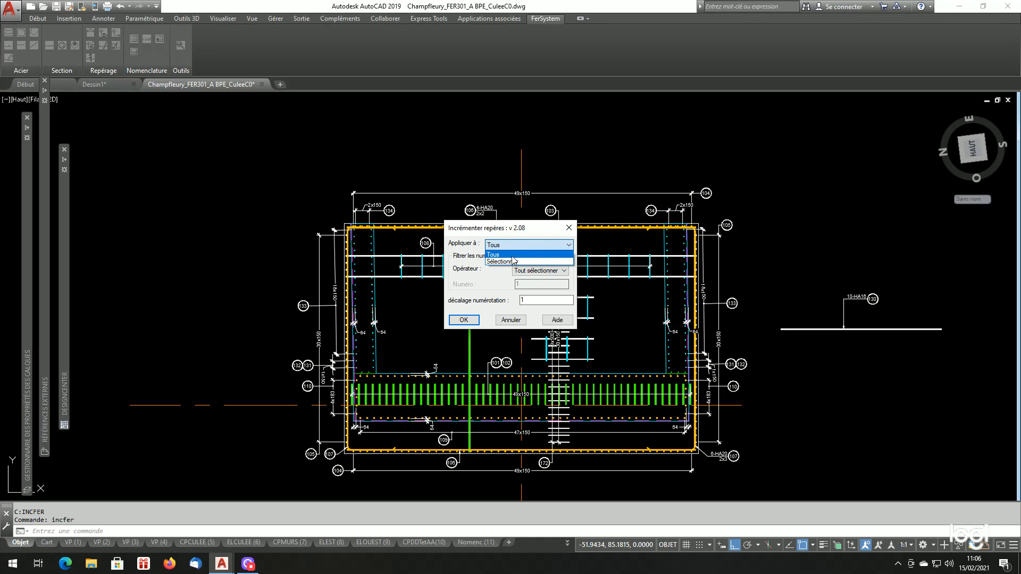
left_click(514, 247)
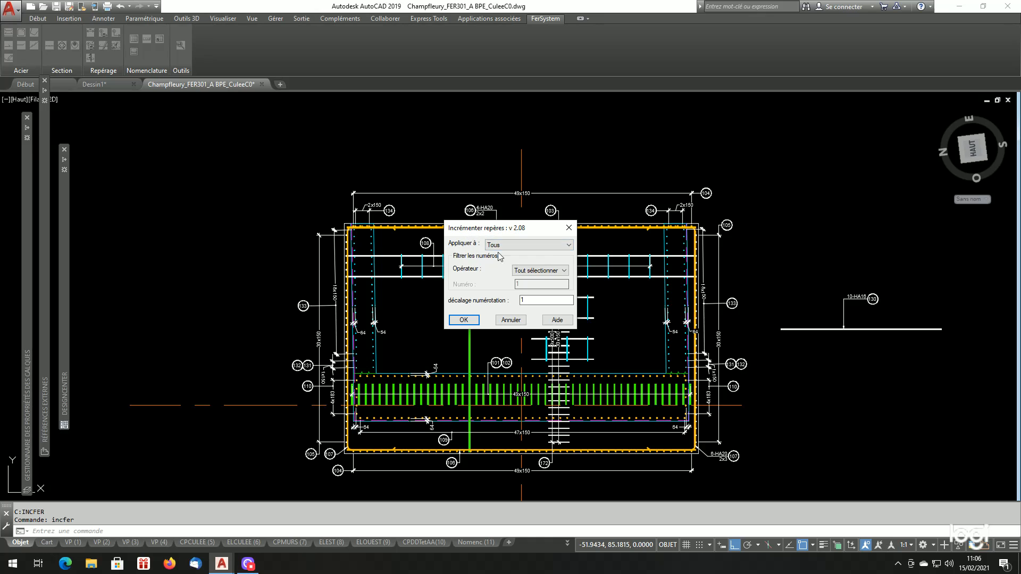
left_click(514, 247)
left_click(516, 254)
left_click(531, 300)
left_click(511, 320)
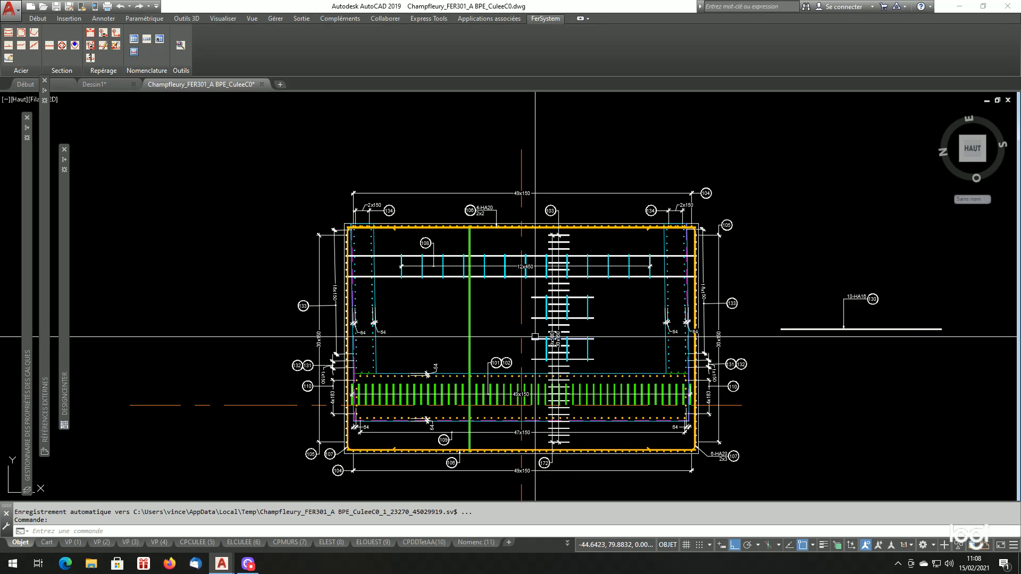